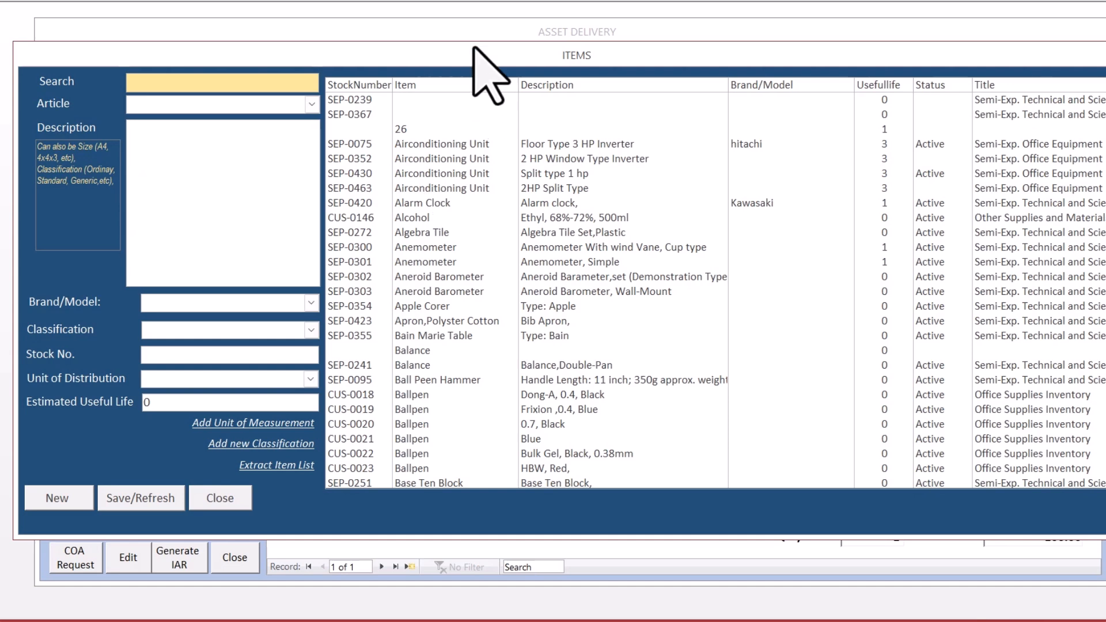
# Reposition the Items form, look through the existing units of measurement in the Add Unit list, and close it.
pyautogui.moveTo(473, 47)
pyautogui.mouseDown()
pyautogui.moveTo(634, 46)
pyautogui.moveTo(457, 35)
pyautogui.mouseUp()
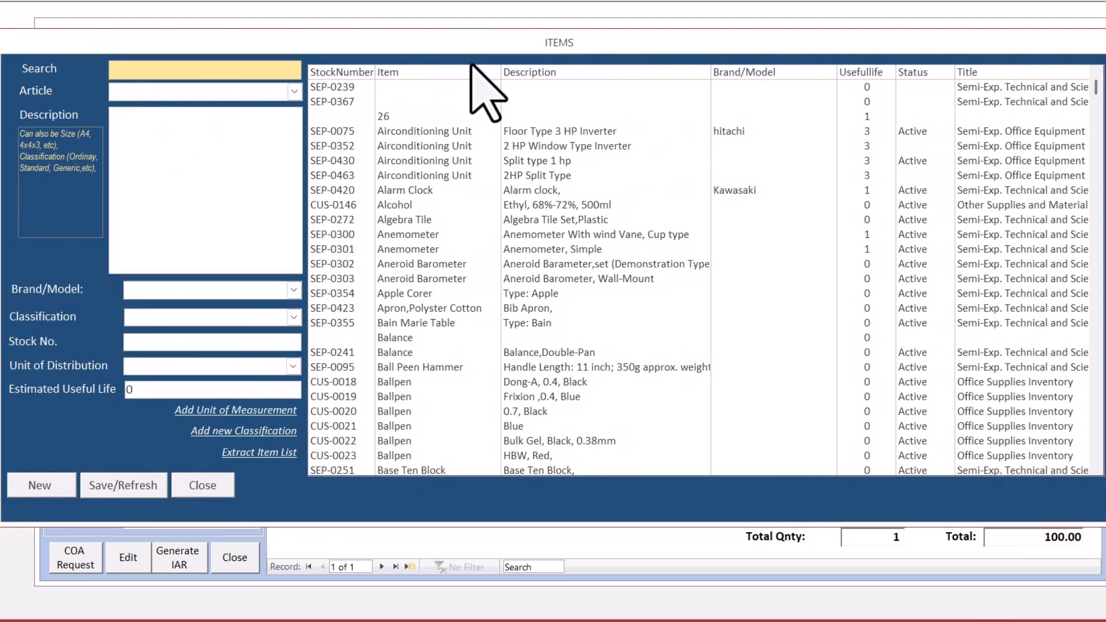
pyautogui.moveTo(617, 42); pyautogui.dragTo(632, 49)
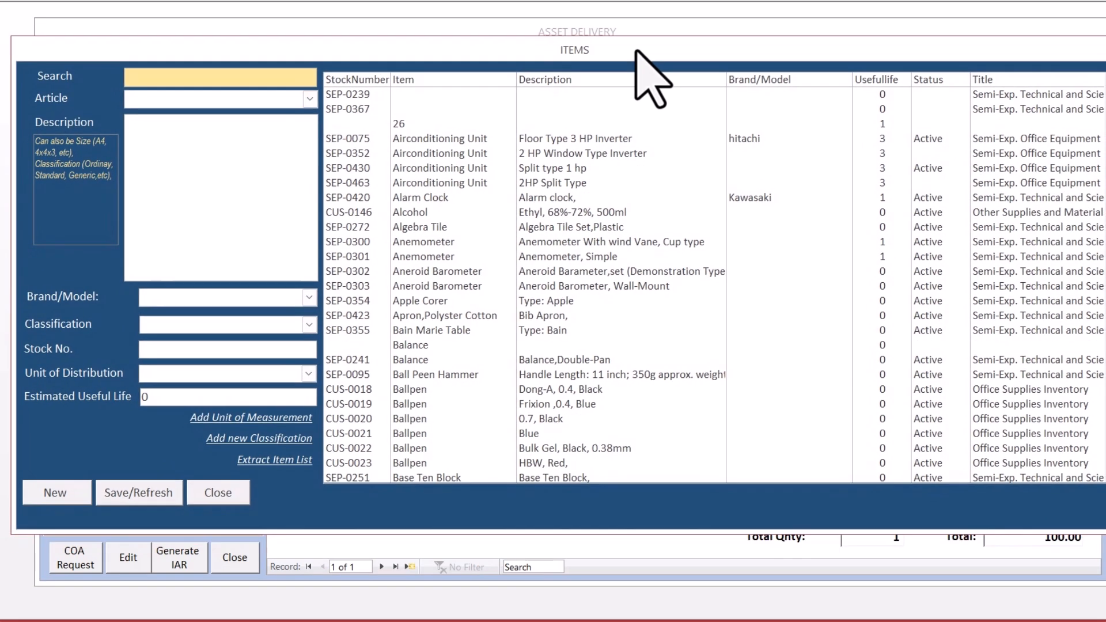
pyautogui.click(251, 418)
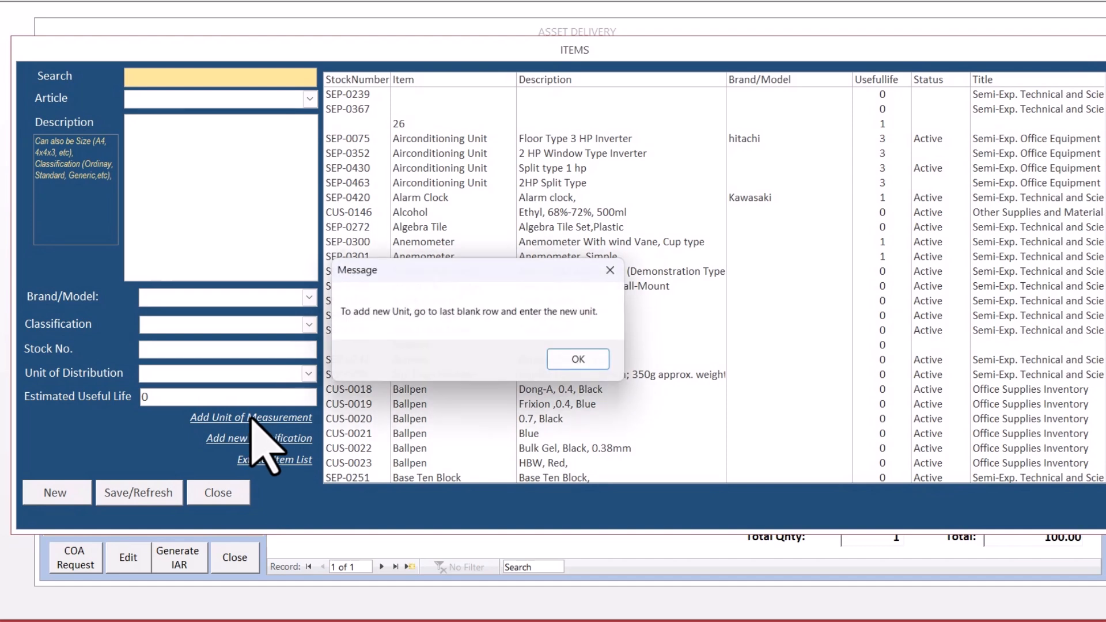
pyautogui.click(581, 357)
pyautogui.scroll(-6, 354, 311)
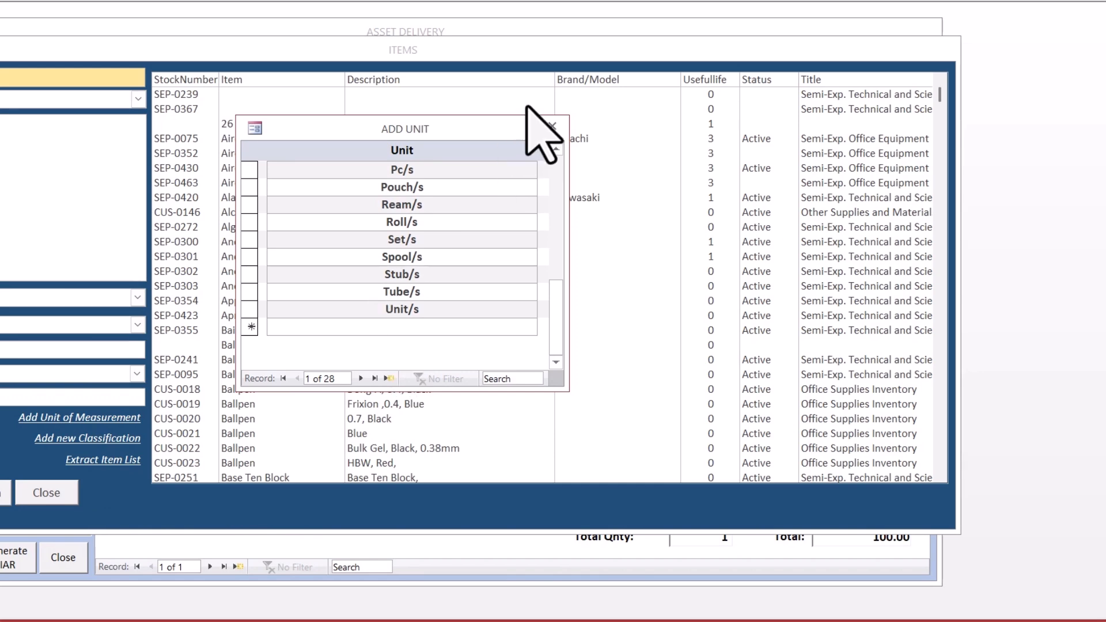
pyautogui.click(552, 126)
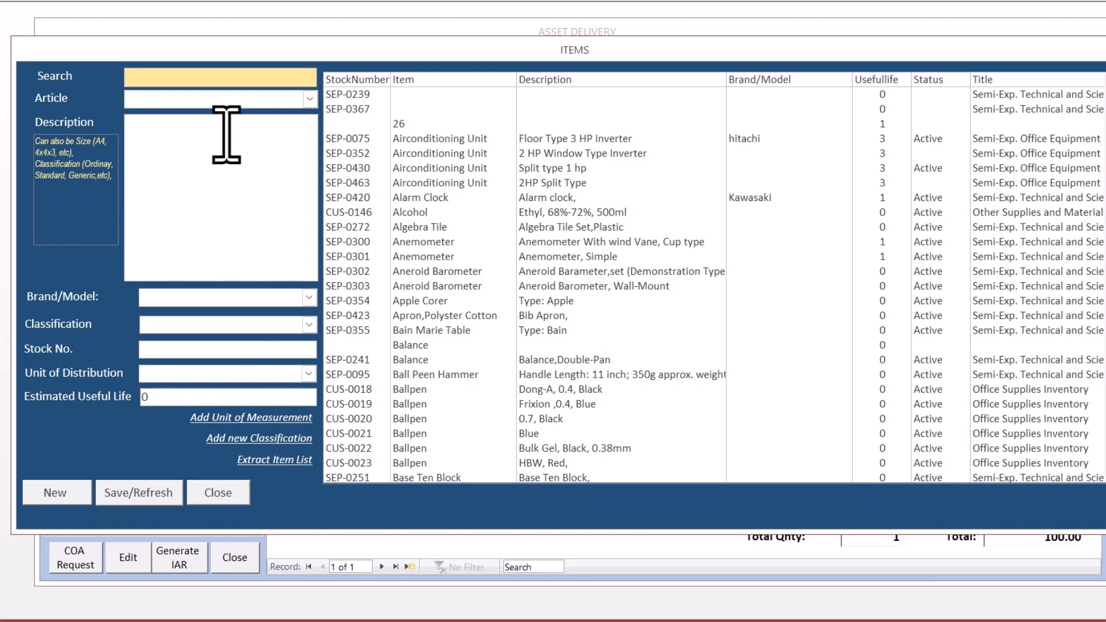
# Load the Floor Type 3 HP Inverter airconditioning record and the Algebra Tile record into the entry fields to view their details.
pyautogui.click(575, 140)
pyautogui.doubleClick(576, 143)
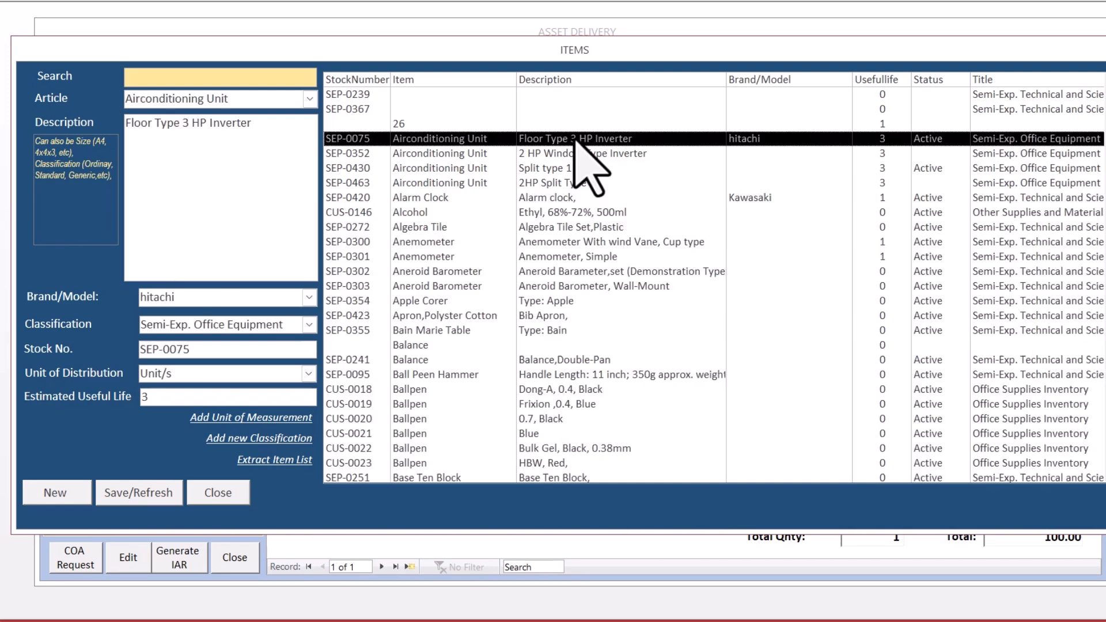
pyautogui.click(227, 140)
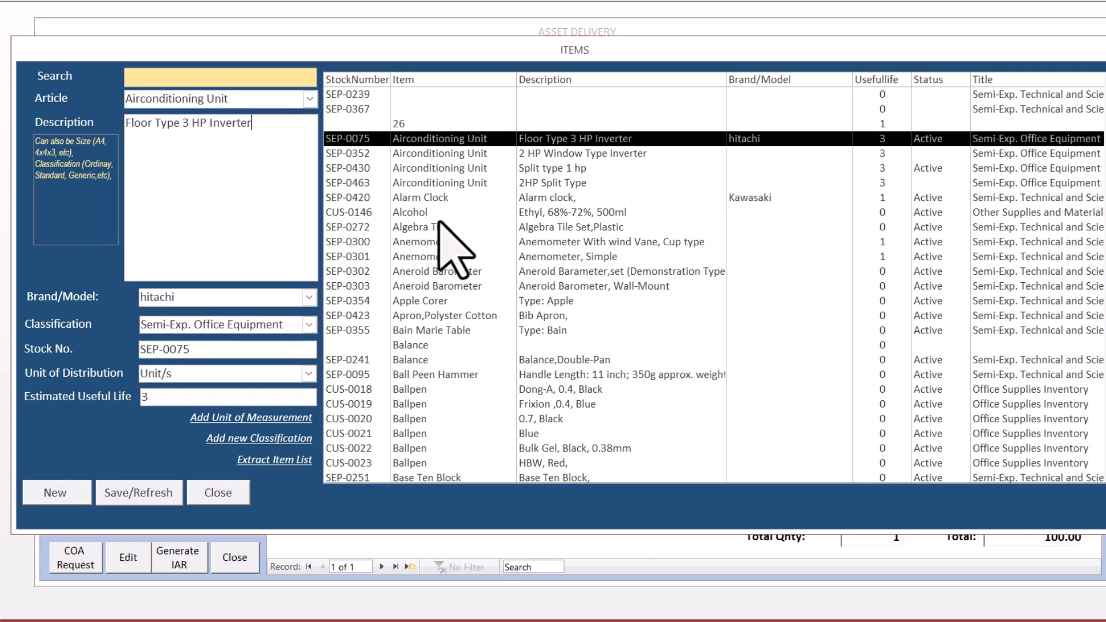
pyautogui.doubleClick(465, 228)
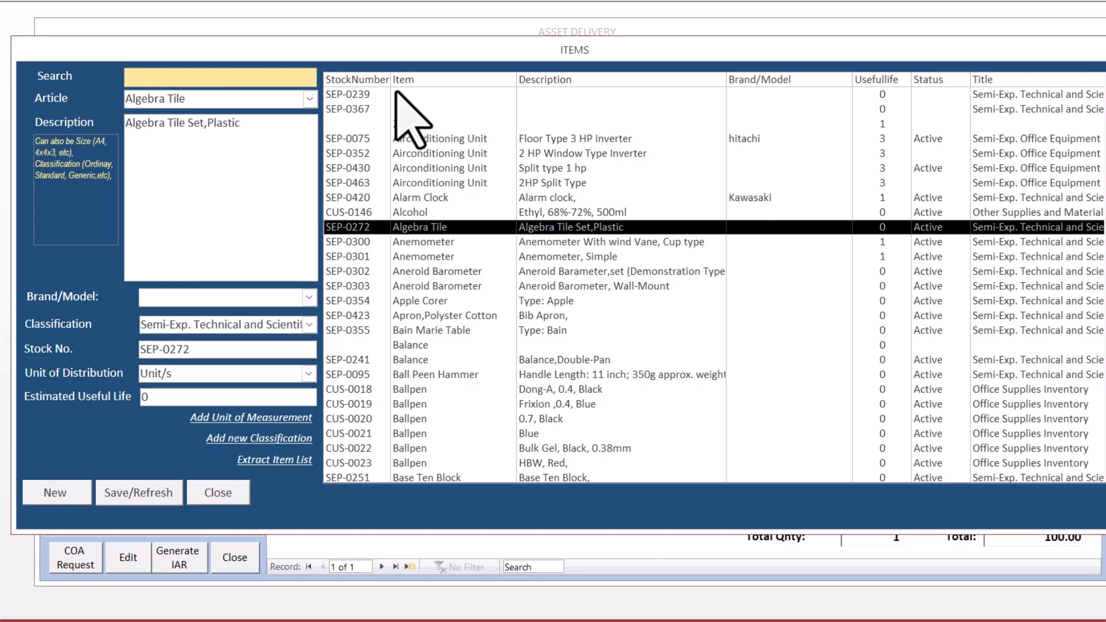
# Start a new blank item entry and search the item list for "aircon".
pyautogui.click(54, 493)
pyautogui.click(208, 80)
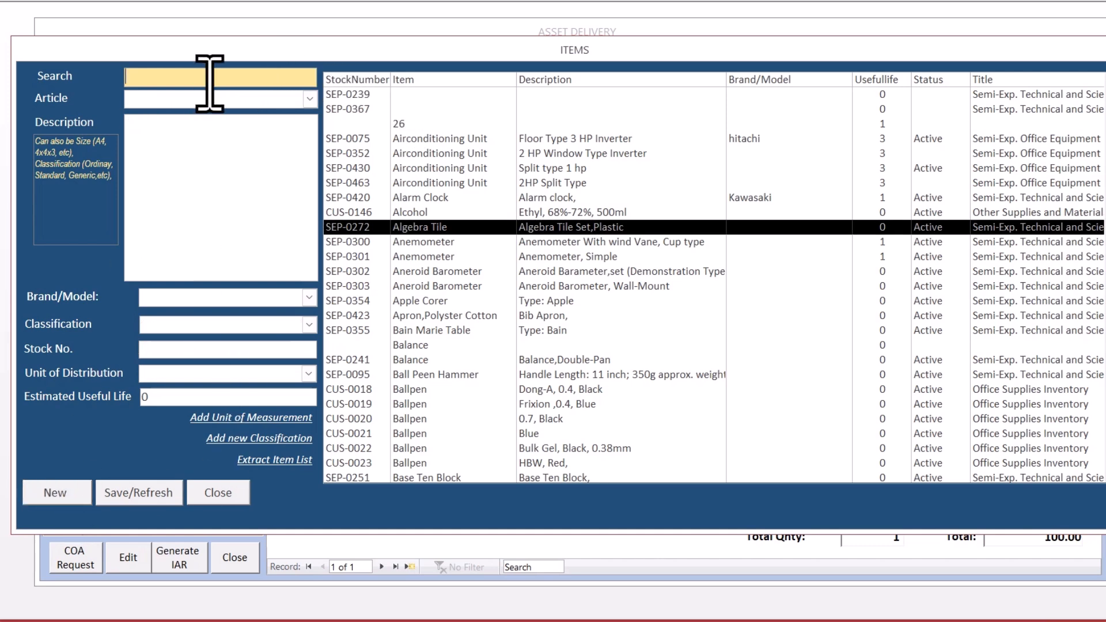
pyautogui.click(59, 491)
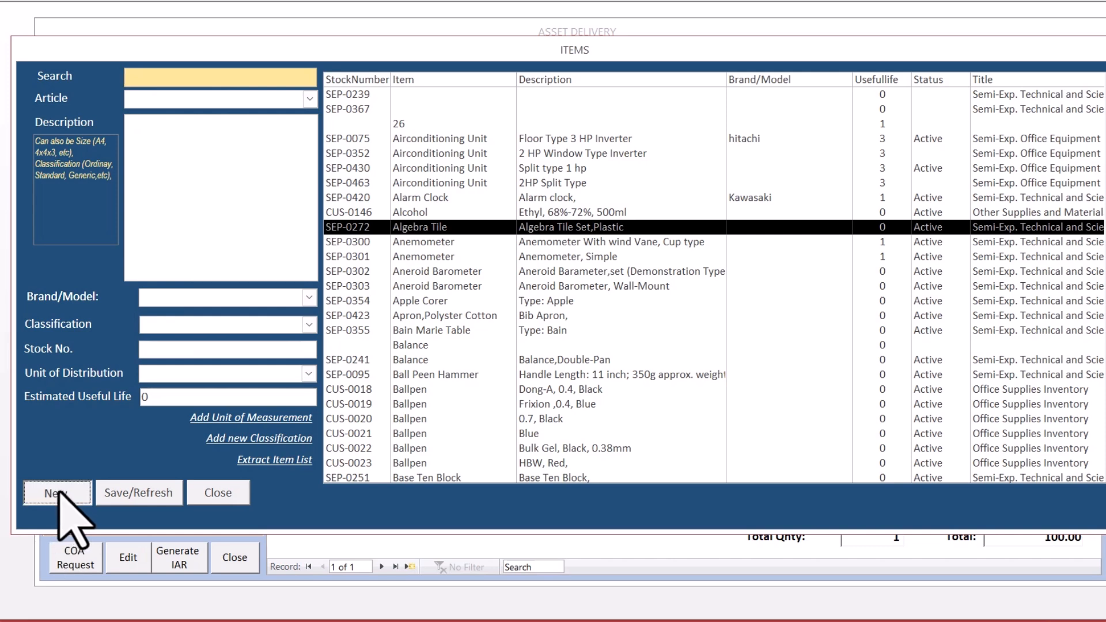
pyautogui.click(231, 87)
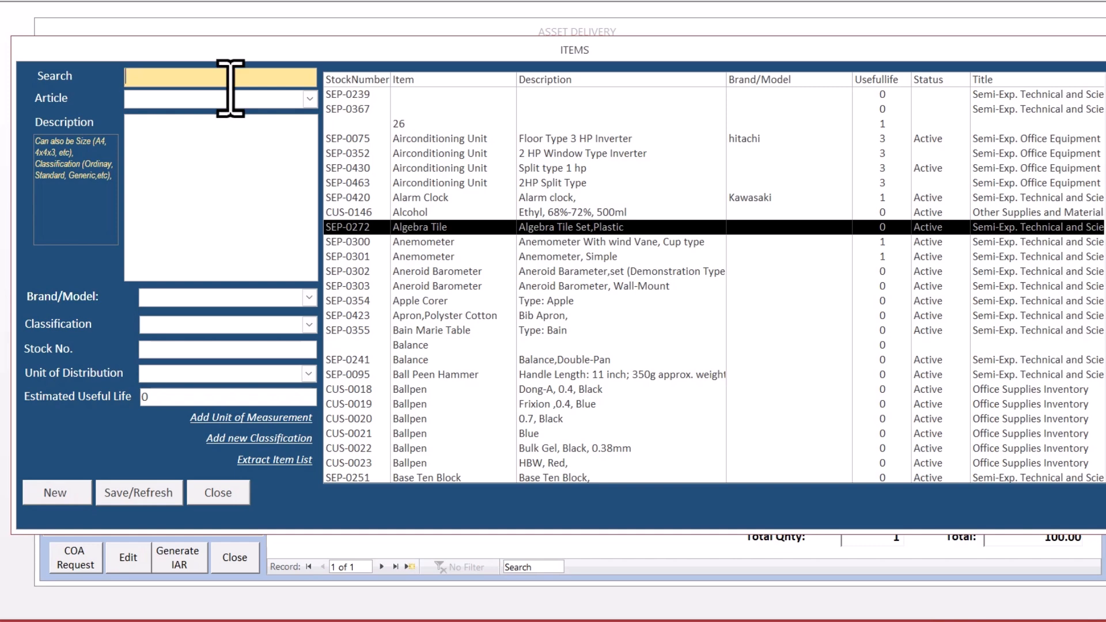
pyautogui.write('ai')
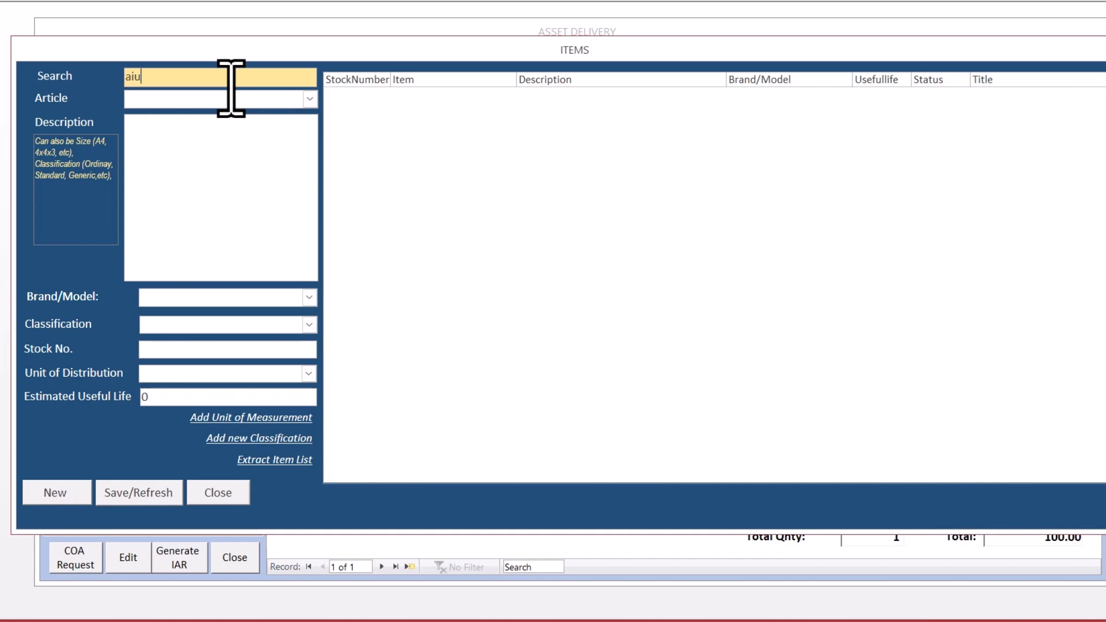
pyautogui.write('rcon')
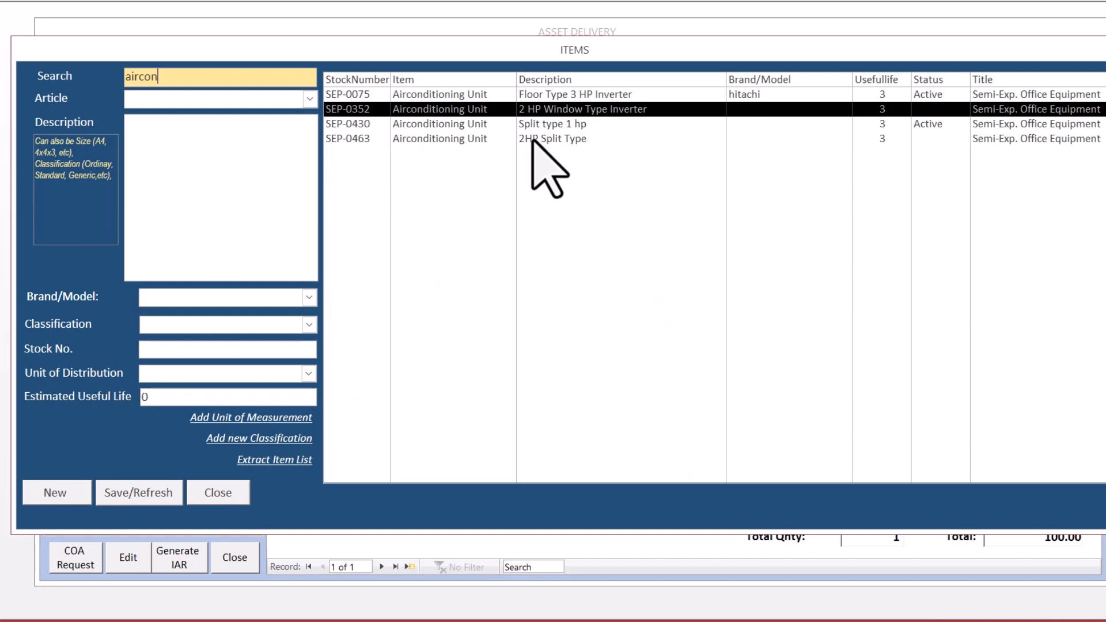
pyautogui.press('Tab')
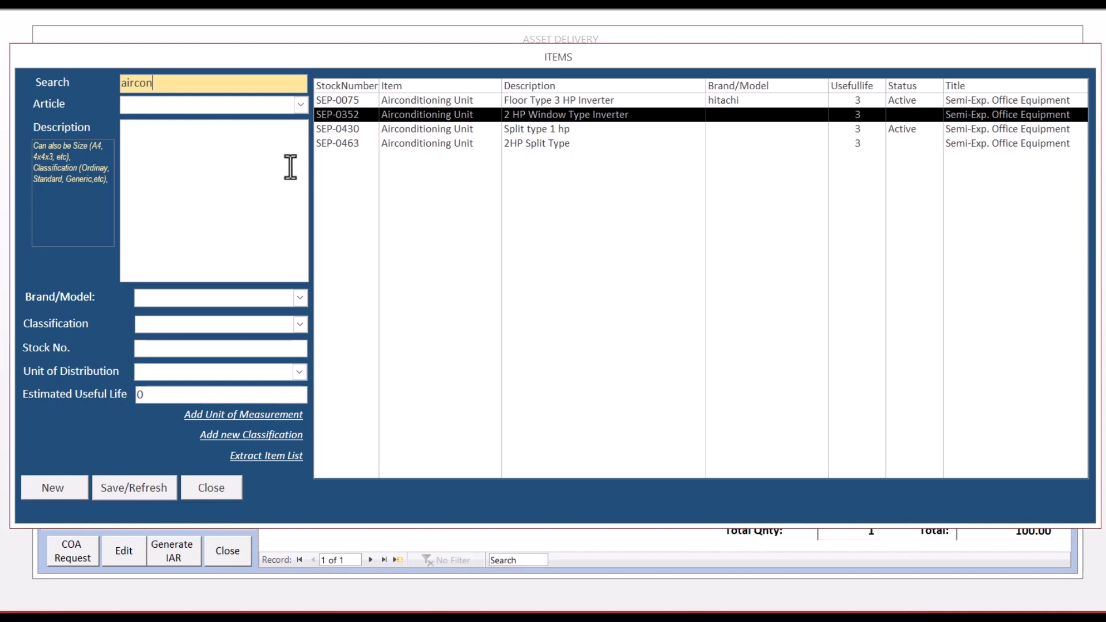
# Set the new item's article to Airconditioning Unit and enter the description "1 hp window type inverter".
pyautogui.click(300, 104)
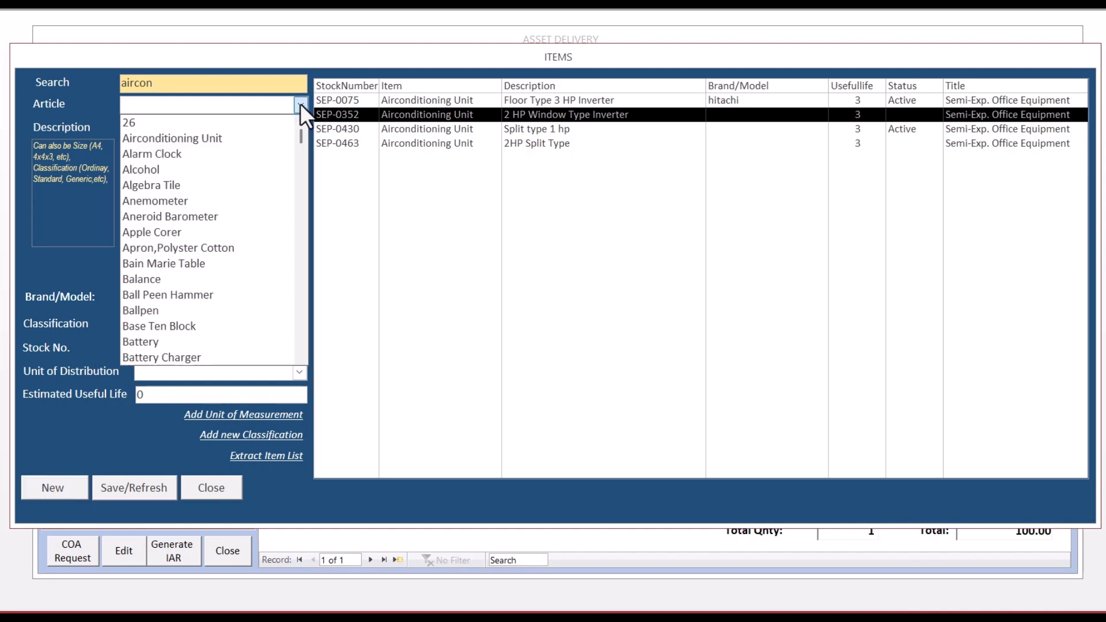
pyautogui.click(219, 140)
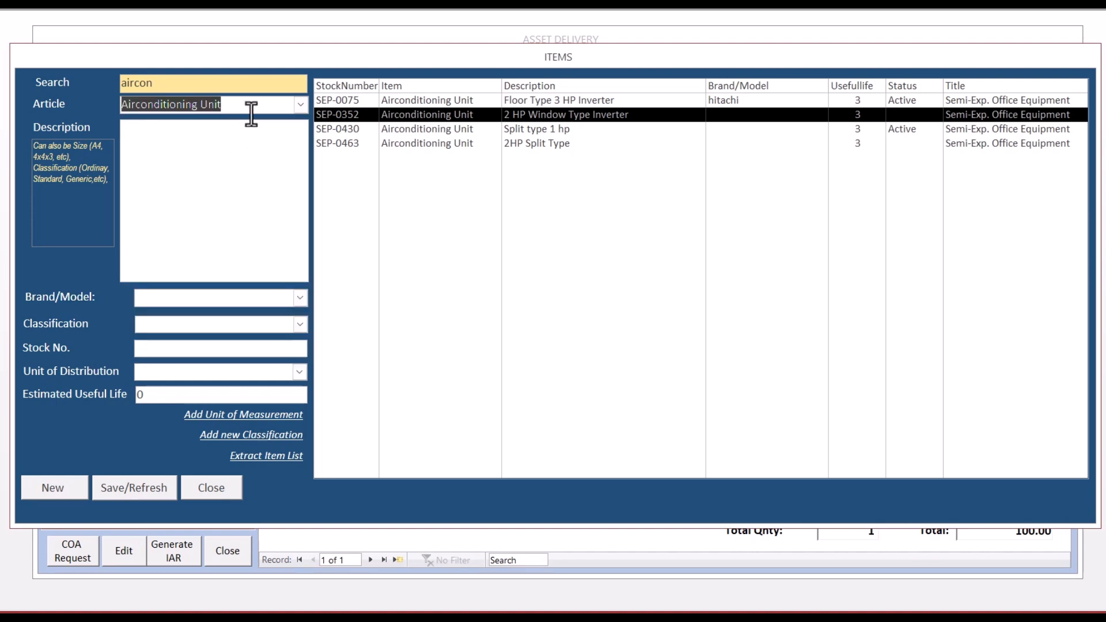
pyautogui.click(204, 155)
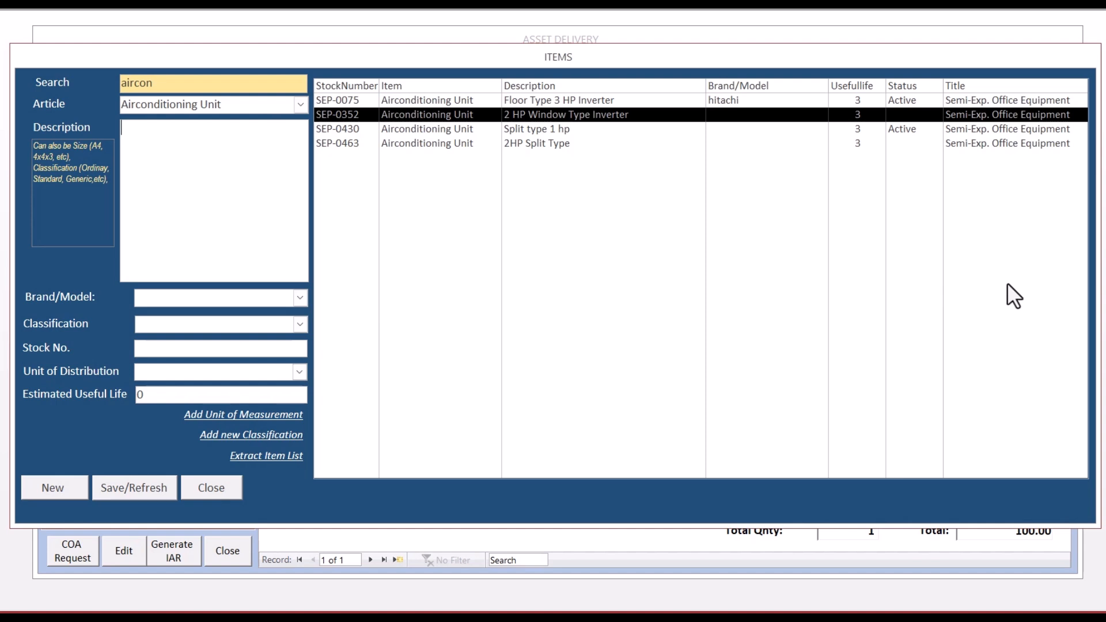
pyautogui.write('1 hp window type inter')
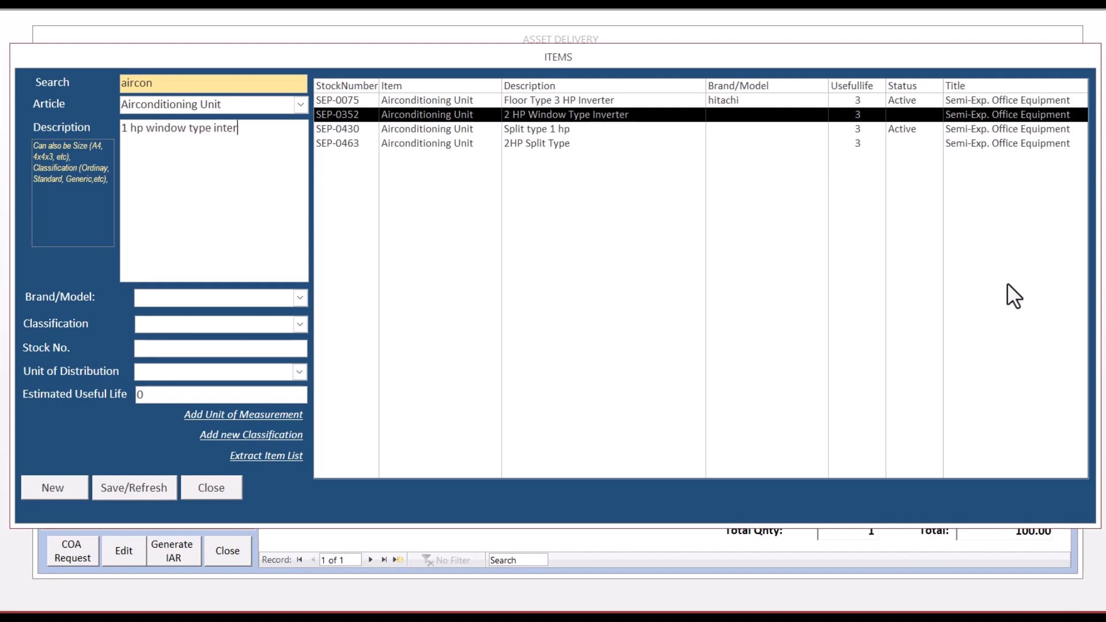
pyautogui.write('ve')
pyautogui.press('BackSpace')
pyautogui.press('BackSpace')
pyautogui.press('BackSpace')
pyautogui.press('BackSpace')
pyautogui.press('BackSpace')
pyautogui.write('verter')
# Set the new airconditioning unit's brand/model to TCL.
pyautogui.click(299, 297)
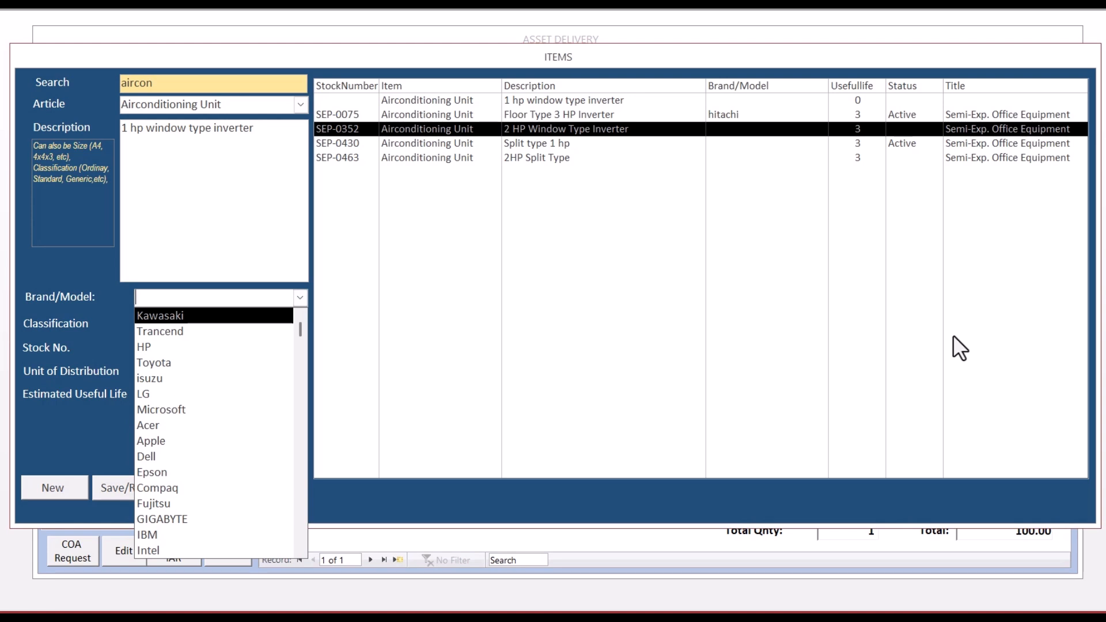
pyautogui.write('TCL')
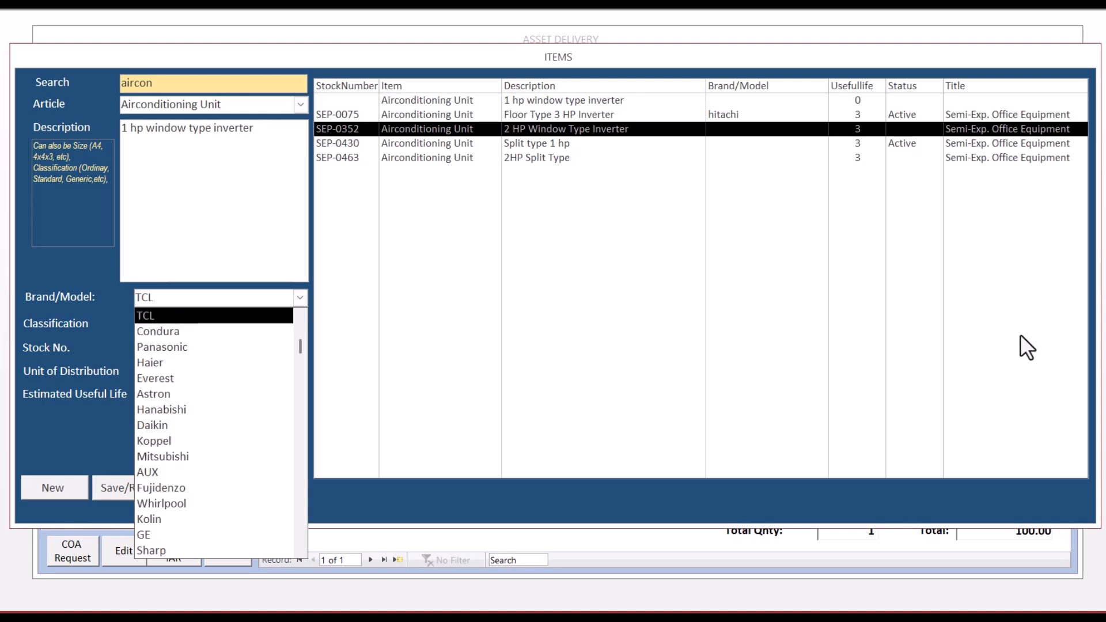
pyautogui.press('Return')
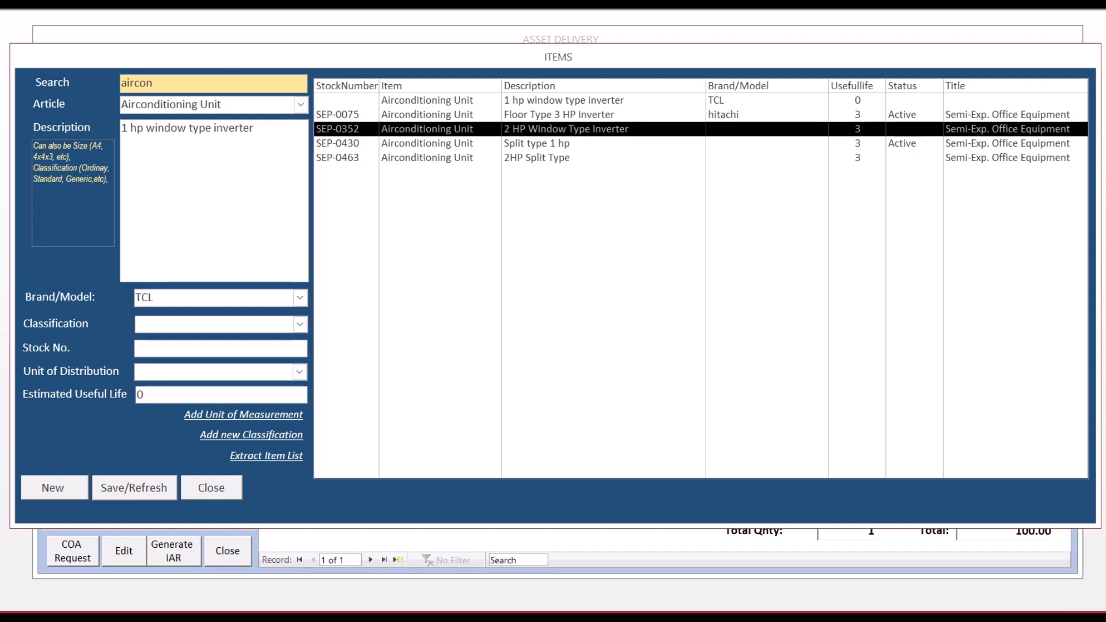
# Find the semi-expendable classifications and classify the new airconditioning unit as Semi-Exp. Machinery.
pyautogui.click(300, 324)
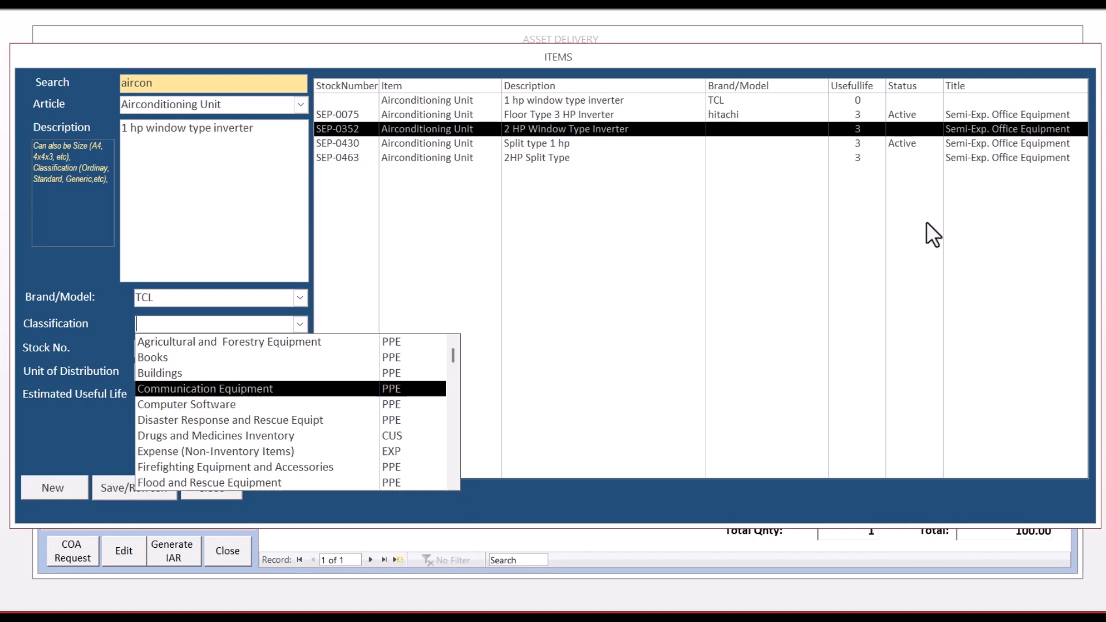
pyautogui.click(759, 54)
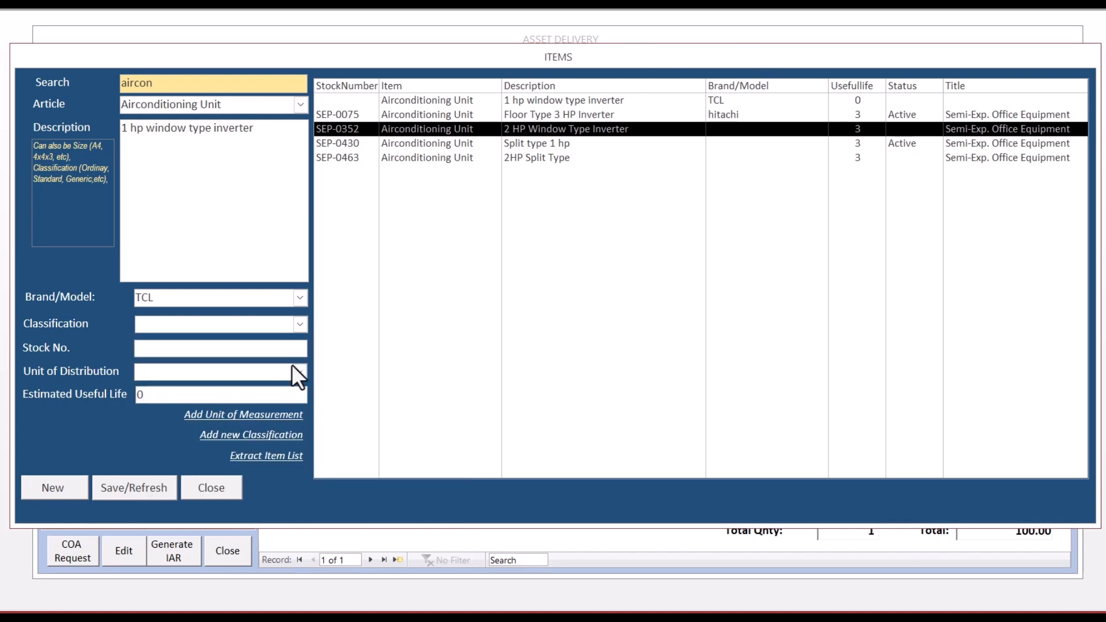
pyautogui.click(299, 324)
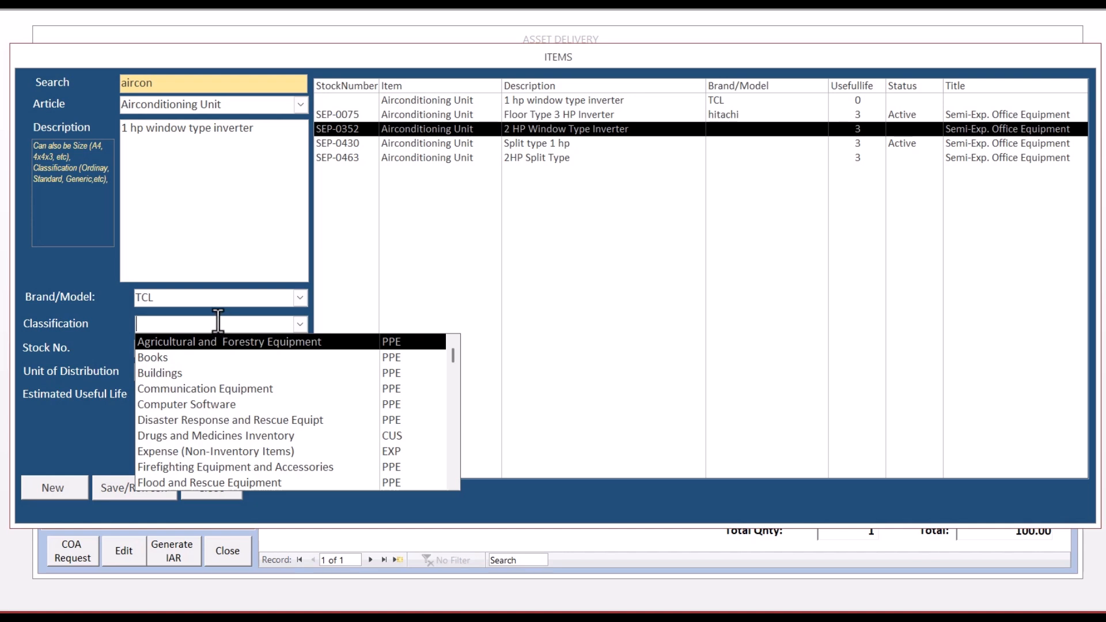
pyautogui.write('other')
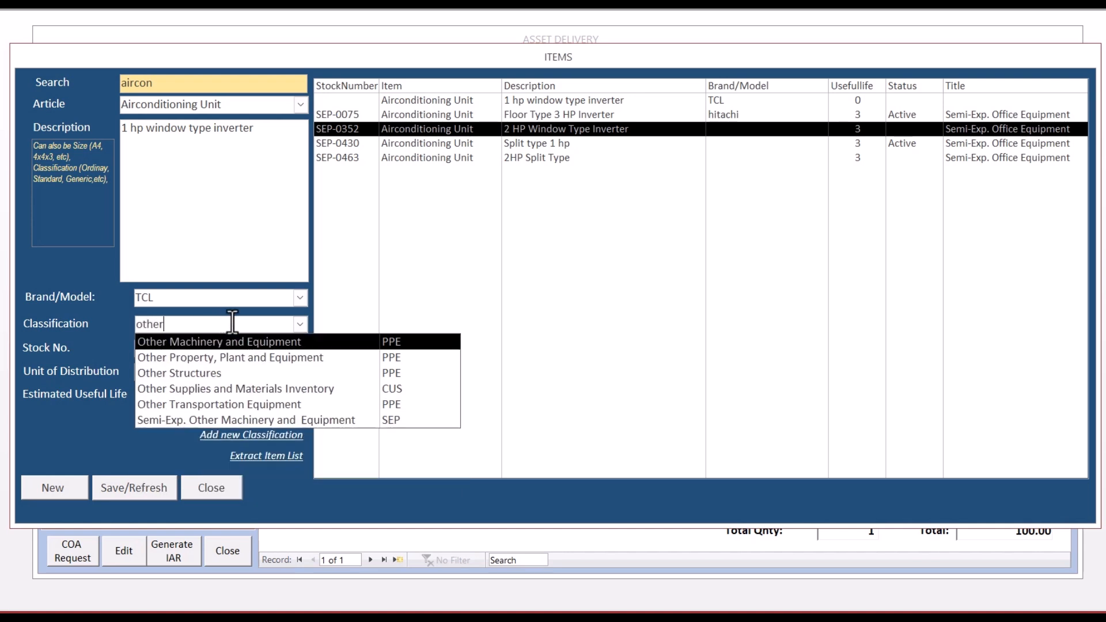
pyautogui.moveTo(185, 320); pyautogui.dragTo(93, 318)
pyautogui.write('semi')
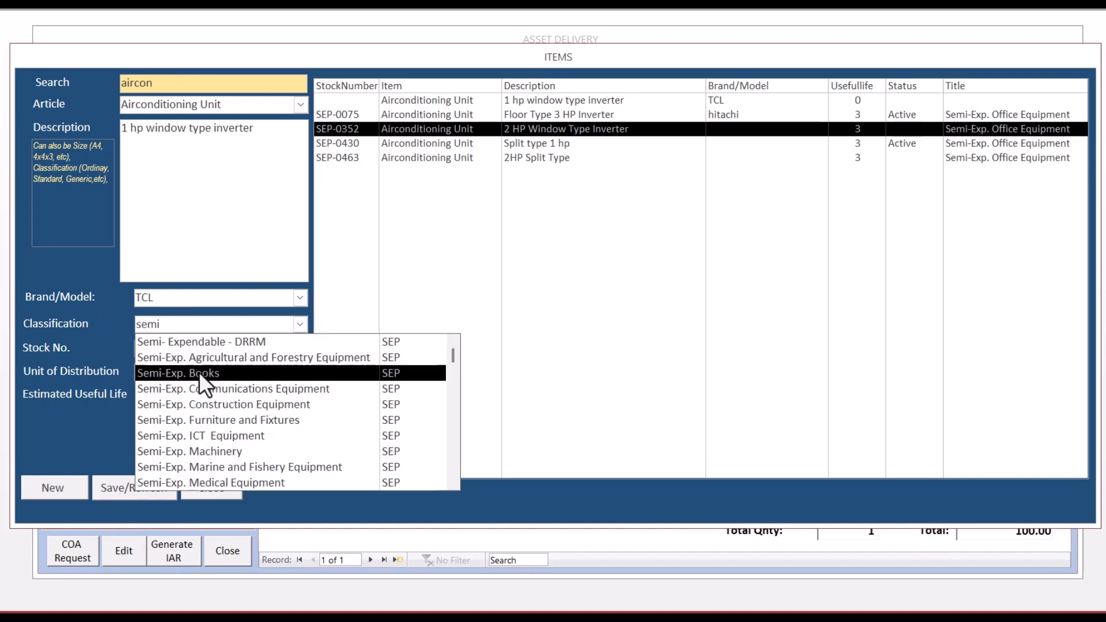
pyautogui.click(263, 451)
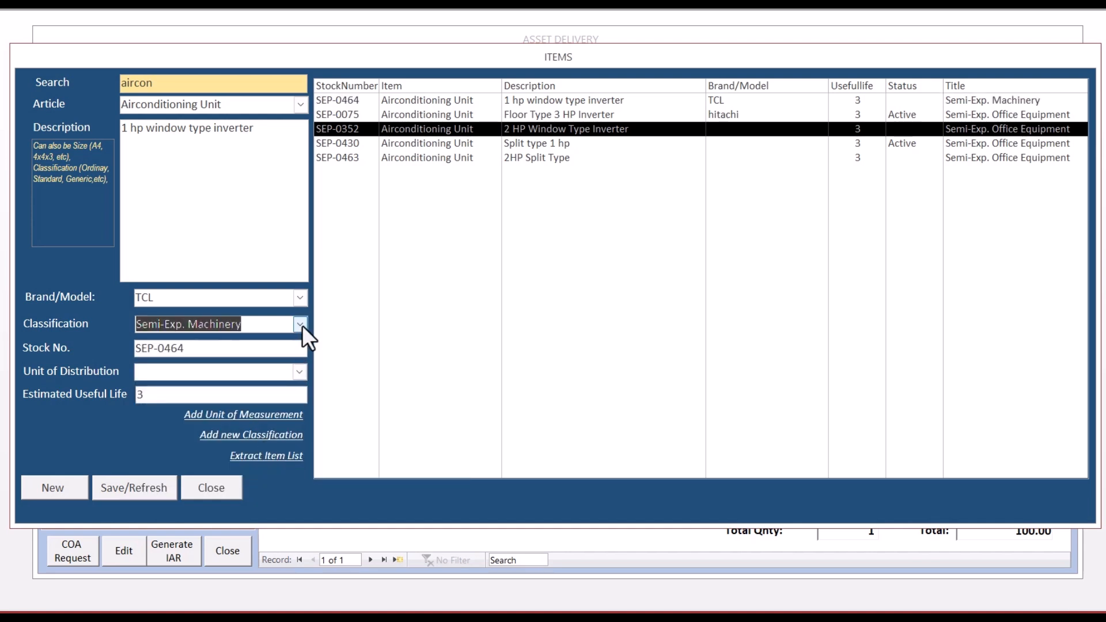
# Set the new airconditioning unit's classification to Semi-Exp. Office Equipment, filtering the available classifications by "office".
pyautogui.click(300, 323)
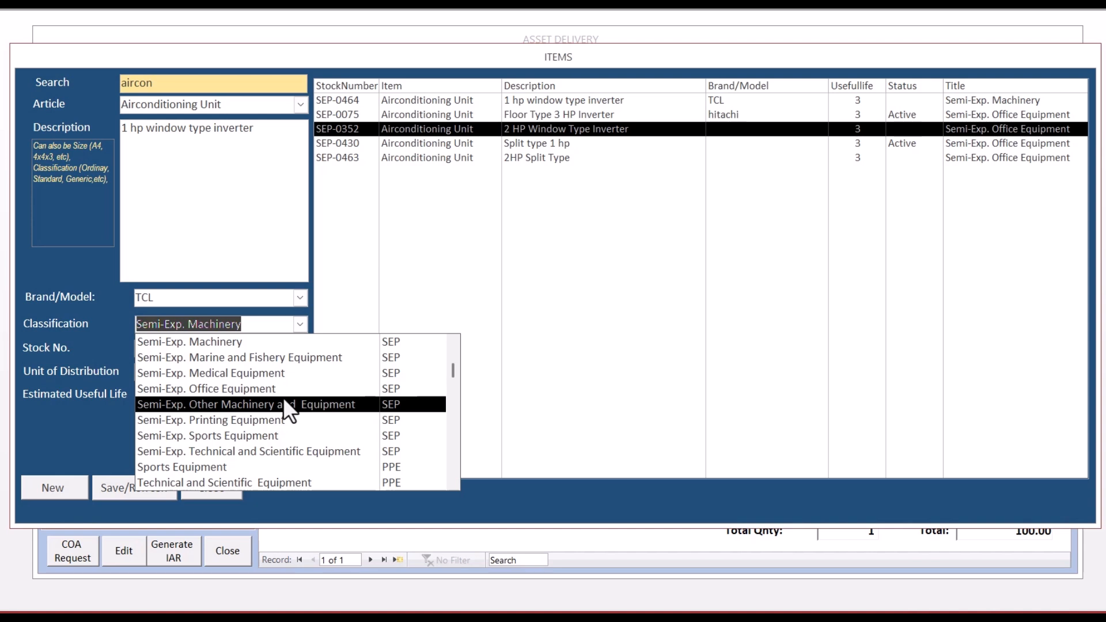
pyautogui.press('Up')
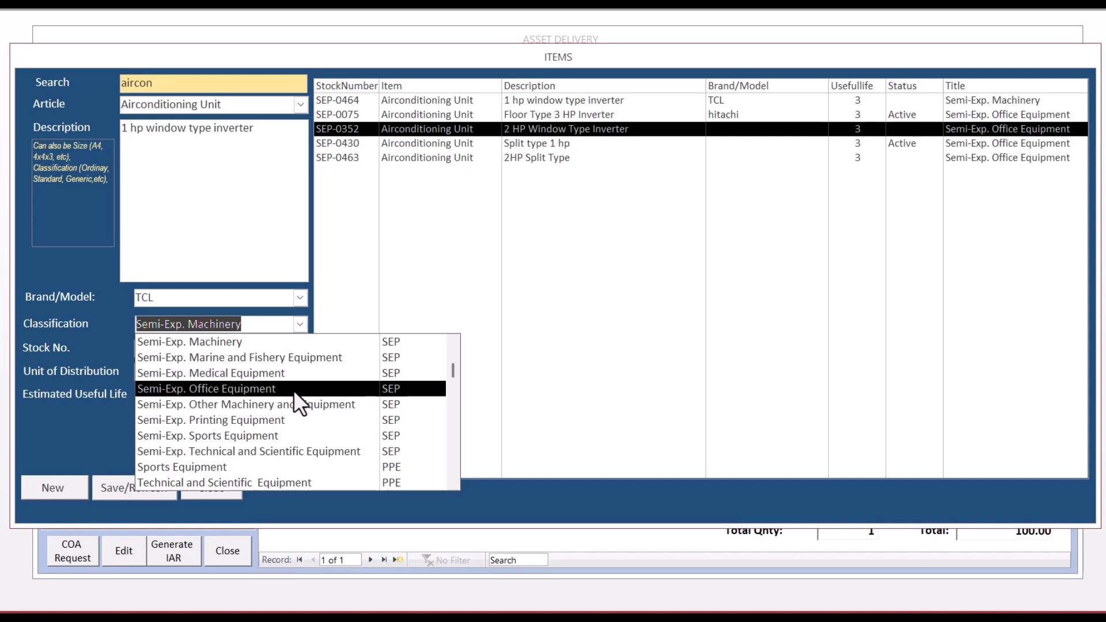
pyautogui.scroll(4, 306, 376)
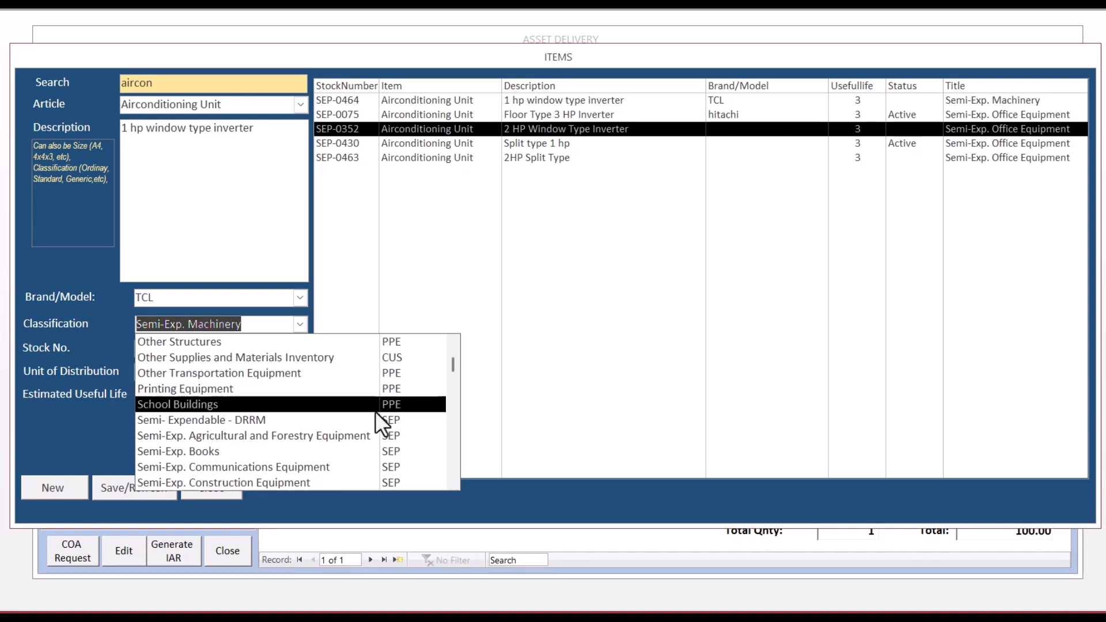
pyautogui.click(182, 324)
pyautogui.moveTo(176, 324); pyautogui.dragTo(123, 320)
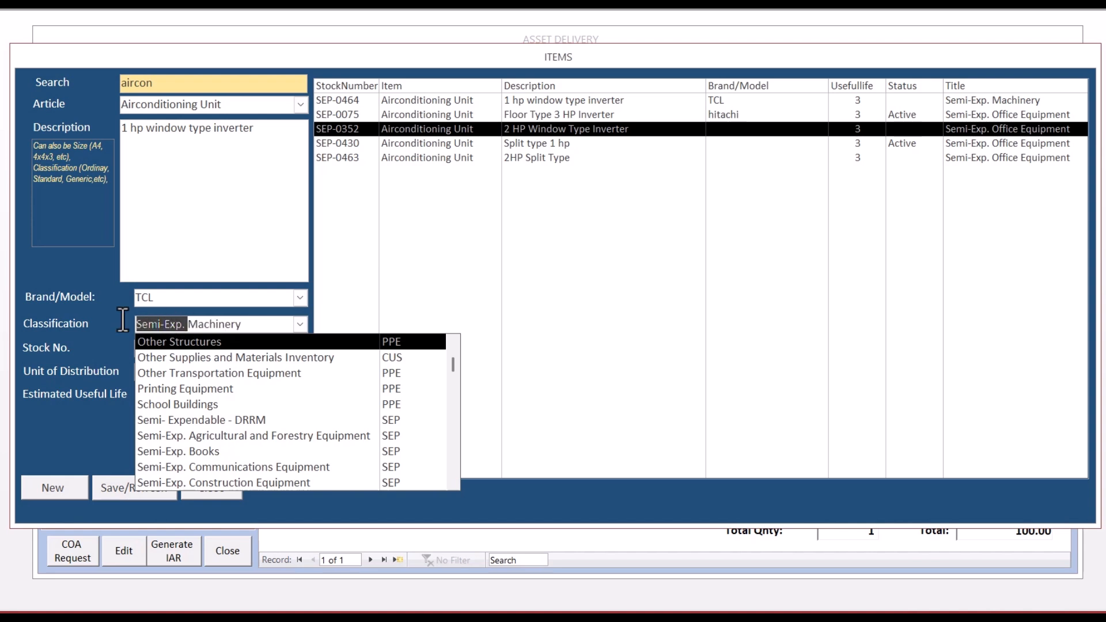
pyautogui.press('BackSpace')
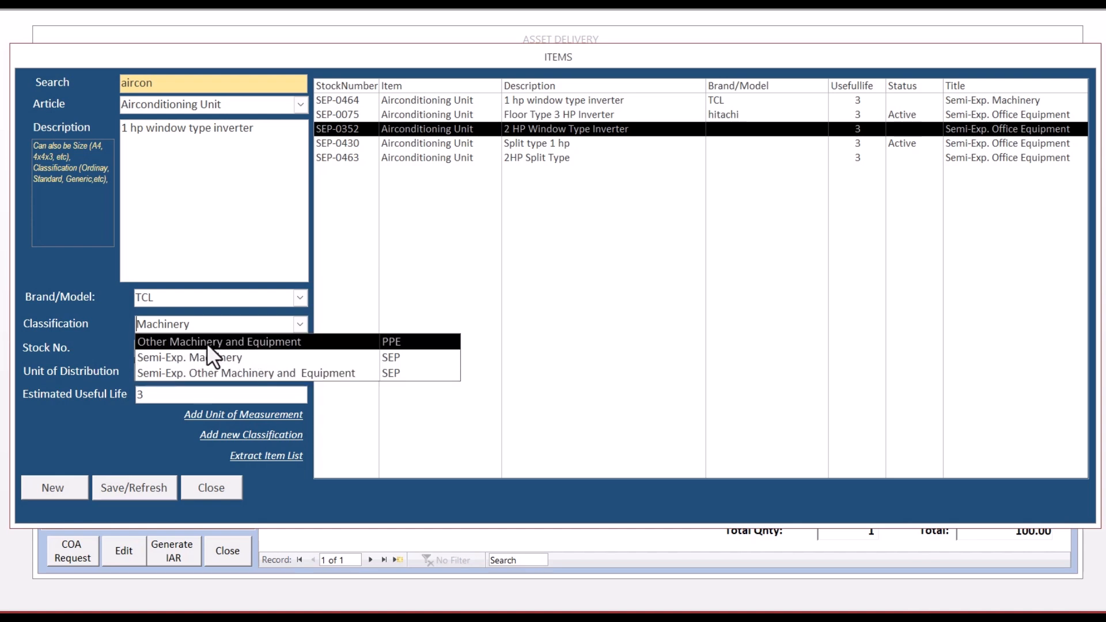
pyautogui.moveTo(193, 324); pyautogui.dragTo(91, 315)
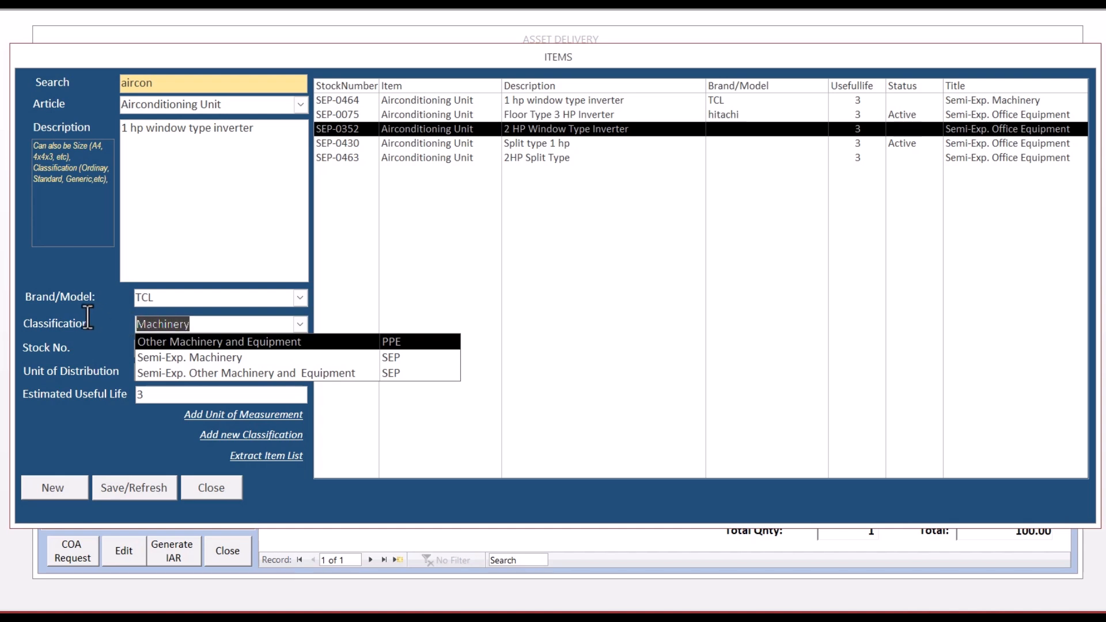
pyautogui.press('BackSpace')
pyautogui.write('offi')
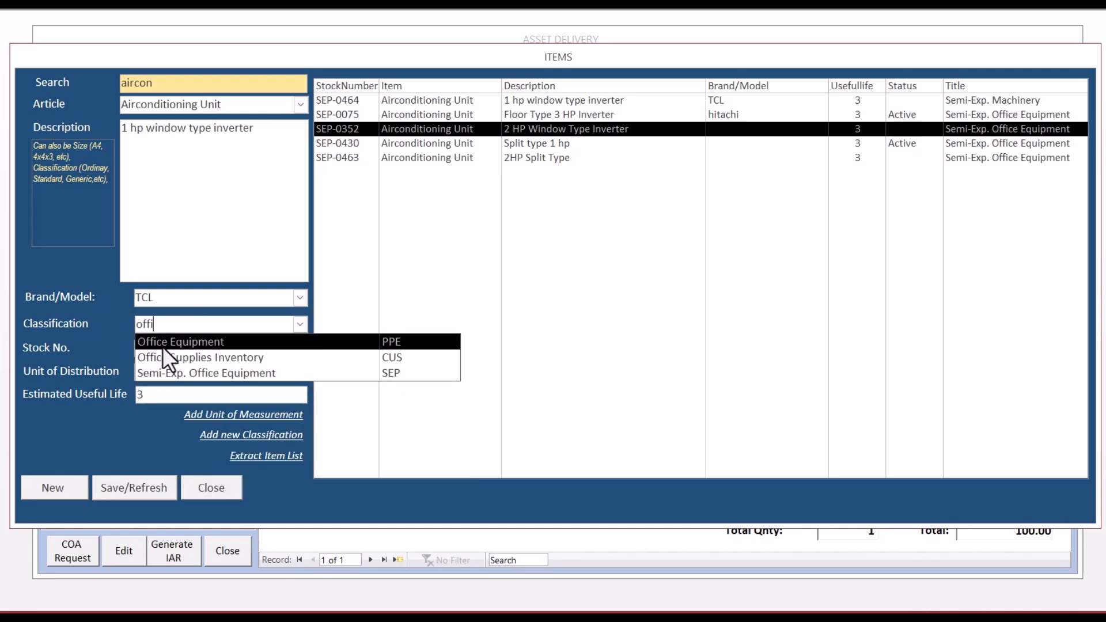
pyautogui.write('ce')
pyautogui.click(202, 373)
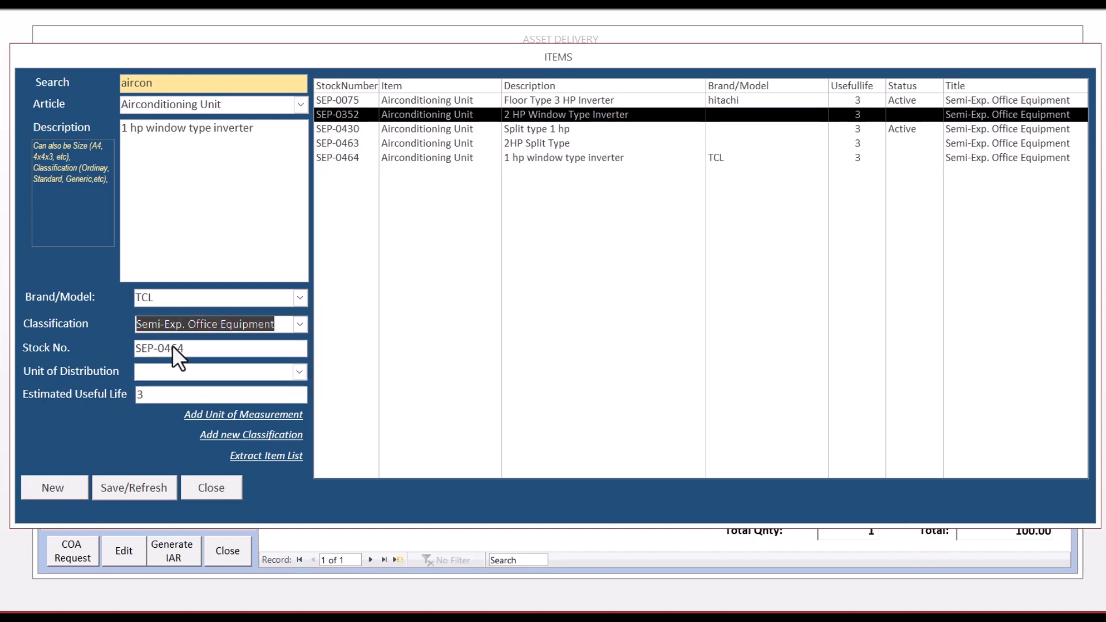
# Set the airconditioning unit's unit of distribution to Unit/s and its estimated useful life to 5, and save the item.
pyautogui.click(300, 372)
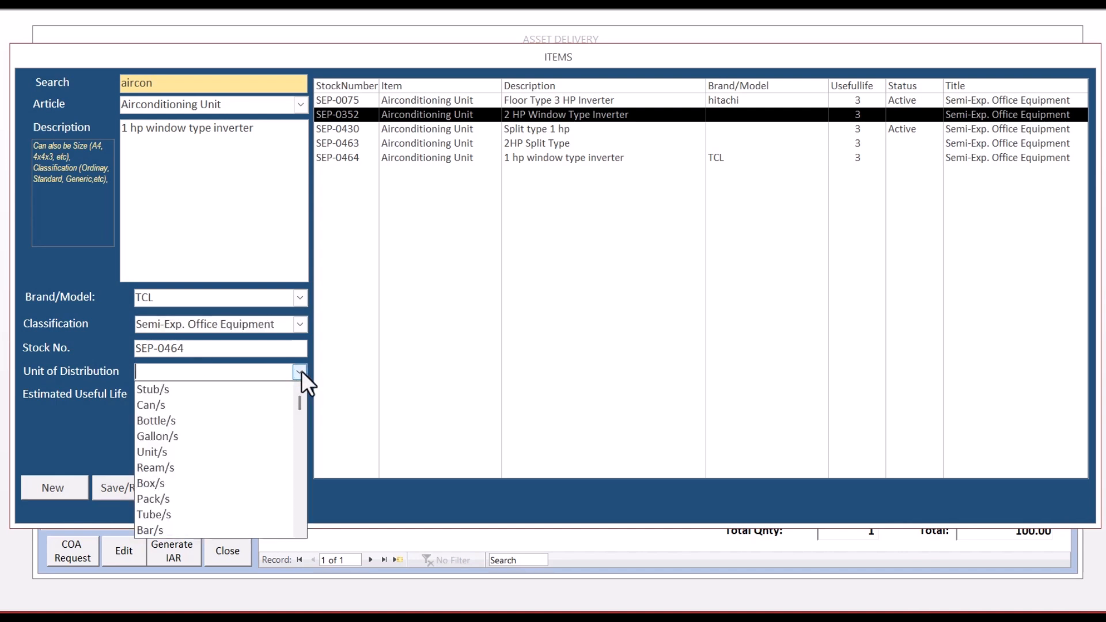
pyautogui.click(190, 452)
pyautogui.click(166, 395)
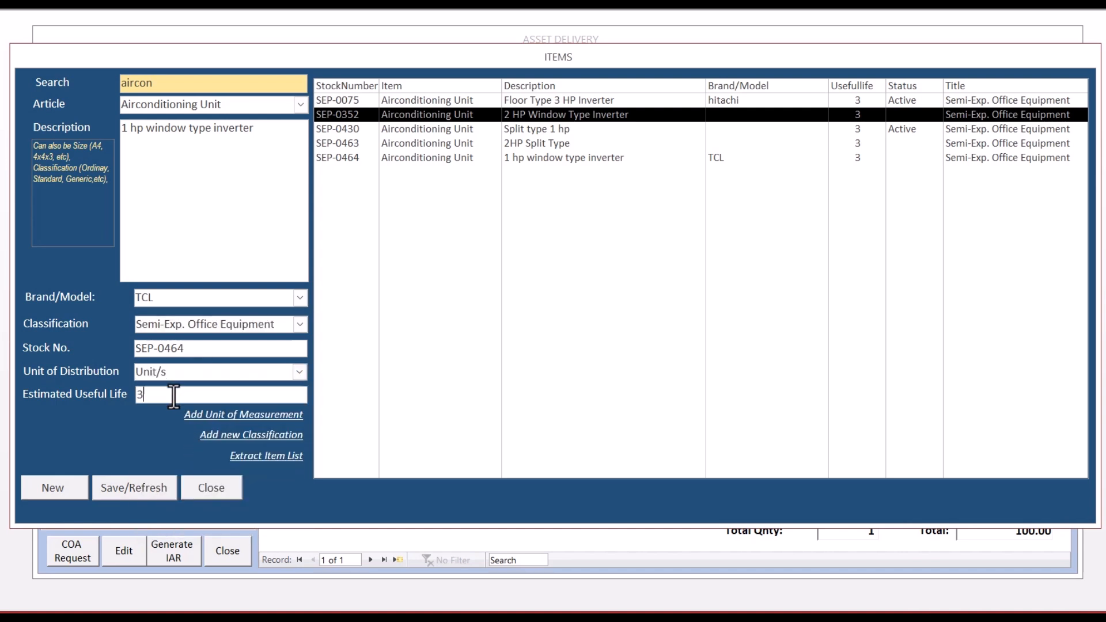
pyautogui.doubleClick(157, 397)
pyautogui.click(172, 371)
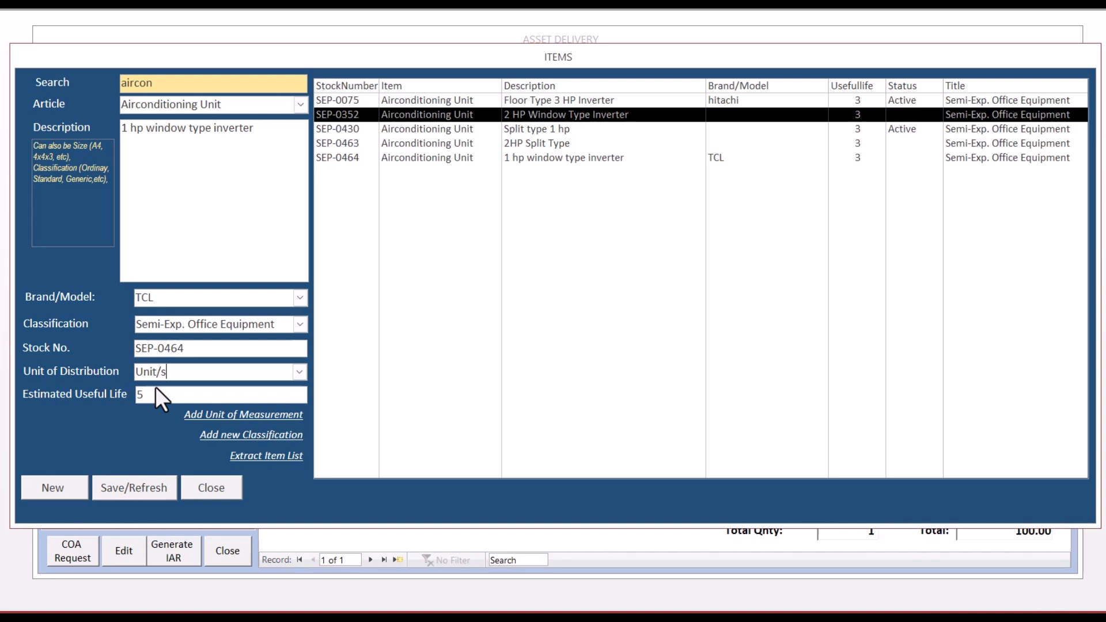
pyautogui.click(146, 489)
# Check the saved 1 hp window type inverter entry in the item list against the 2HP Split Type entry.
pyautogui.click(515, 161)
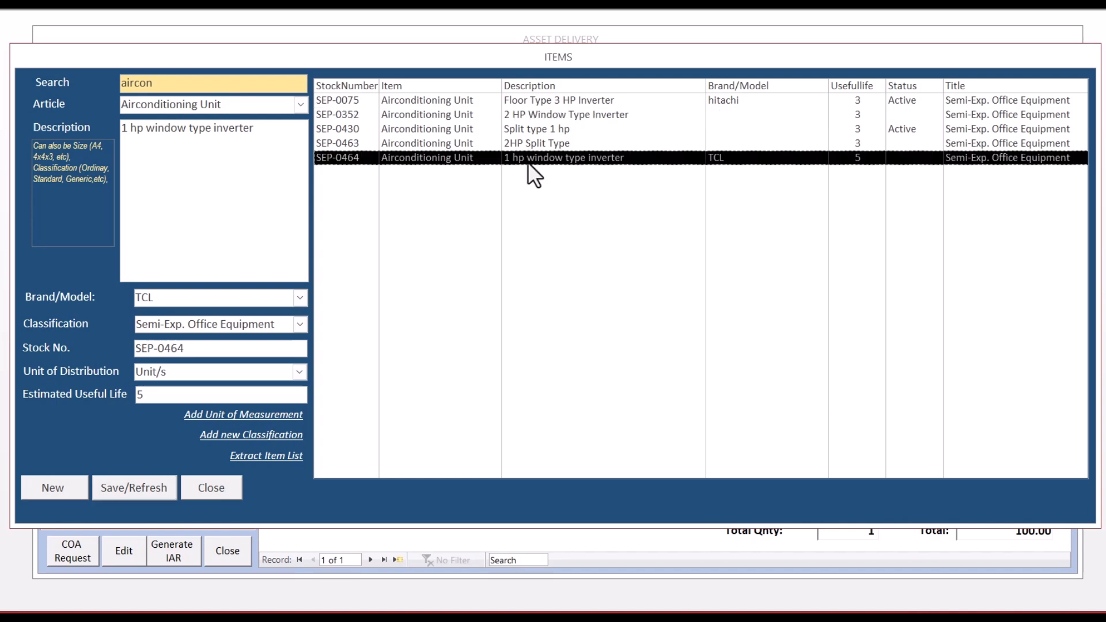
pyautogui.click(518, 144)
pyautogui.click(506, 156)
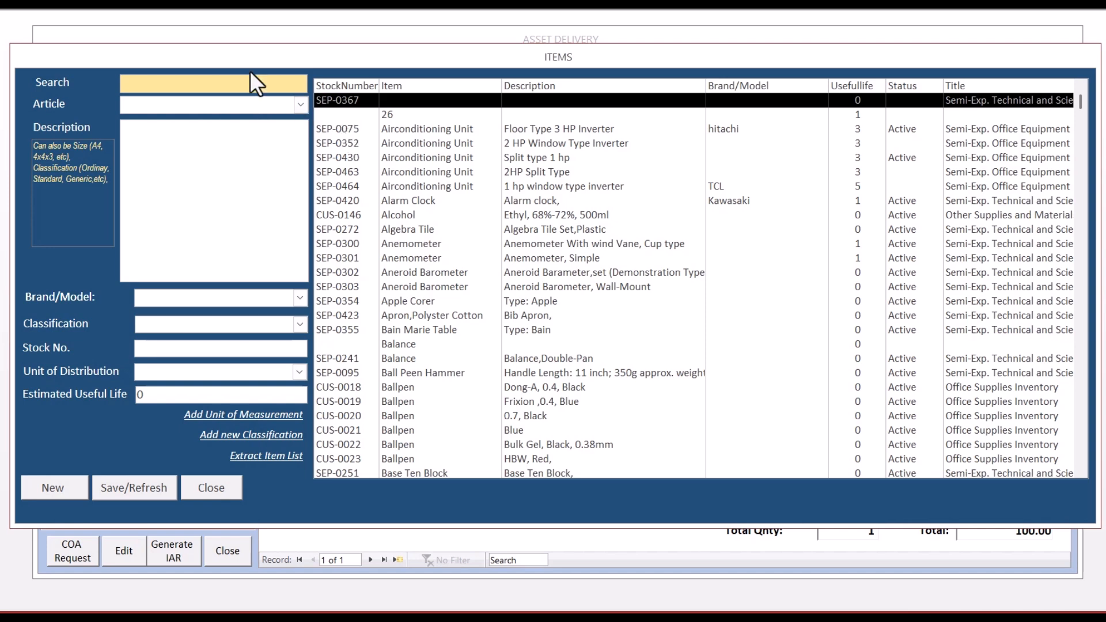
# Search the item list for existing "garbage" items.
pyautogui.write('ga')
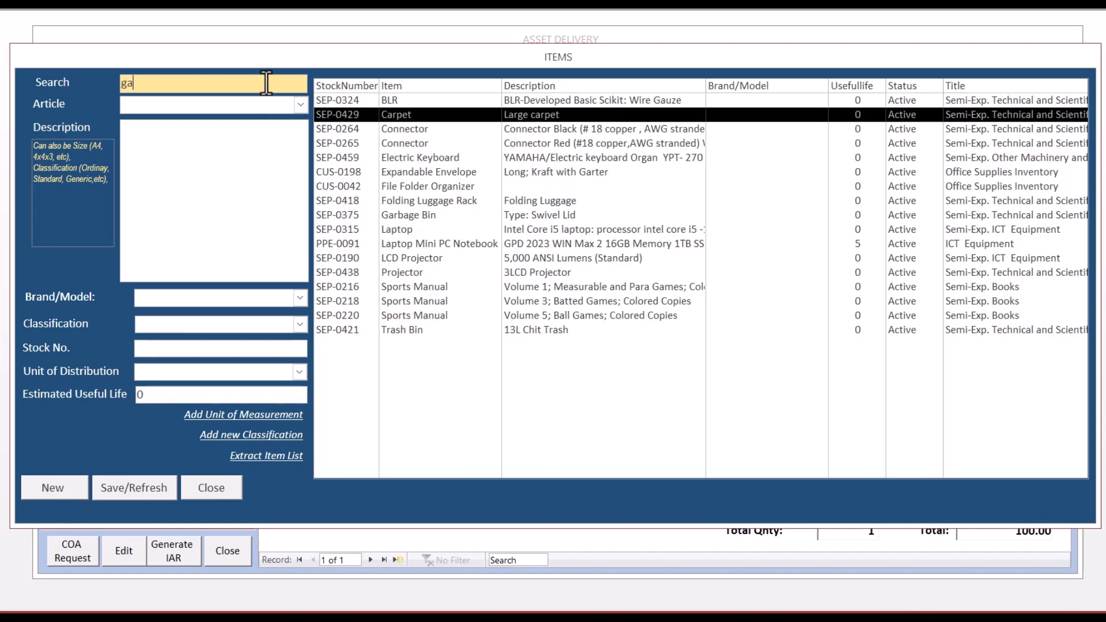
pyautogui.write('rba')
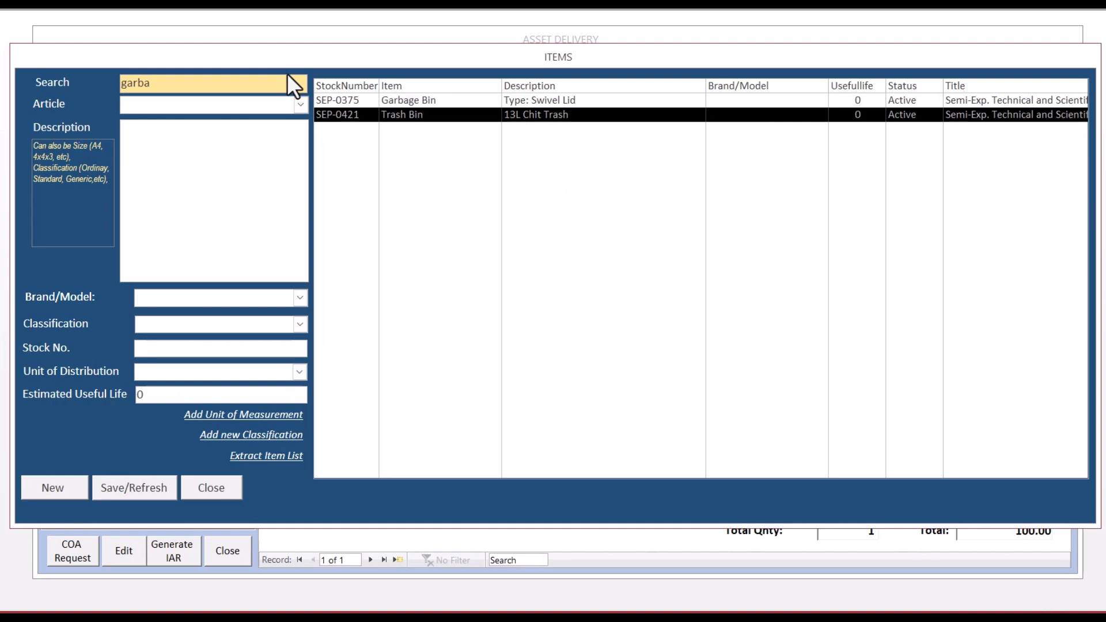
pyautogui.write('ge')
# Enter "garbage bag" as the new item's article and "XL" as its description, leaving the brand/model blank.
pyautogui.click(192, 106)
pyautogui.write('garbage')
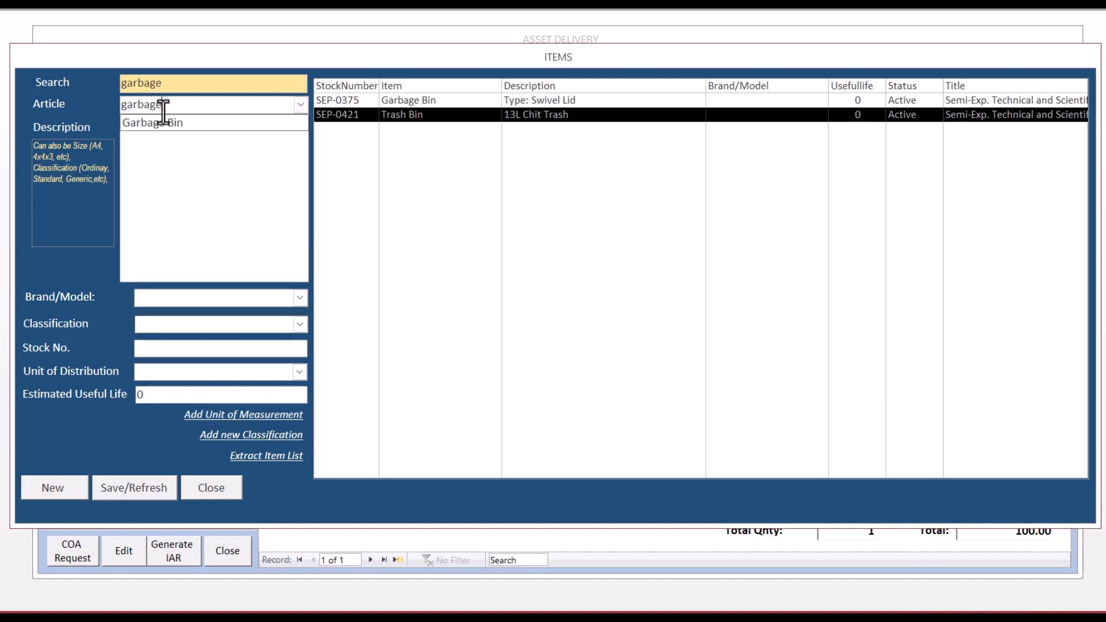
pyautogui.write(' bag')
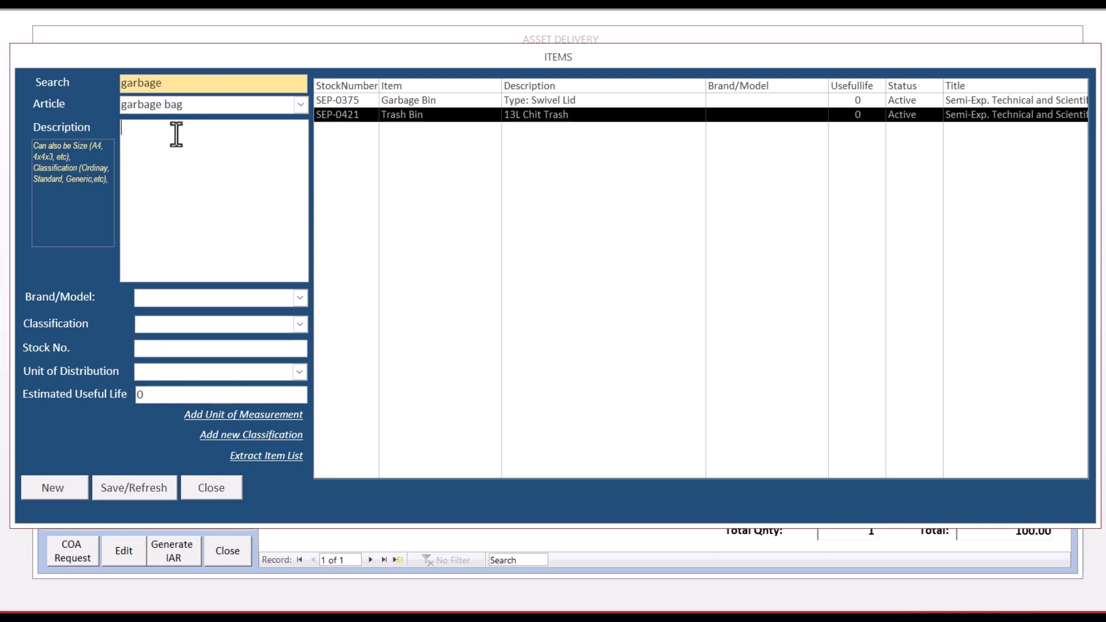
pyautogui.write('XL')
pyautogui.click(297, 298)
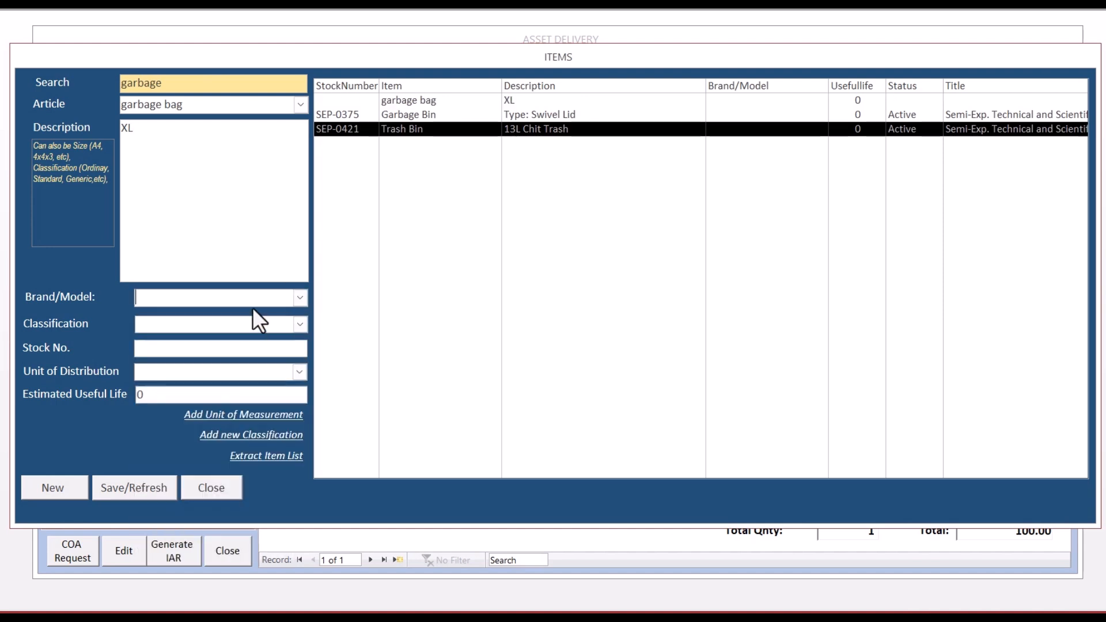
# Classify the garbage bag as Other Supplies and Materials Inventory, filtering the available classifications by "other".
pyautogui.click(299, 324)
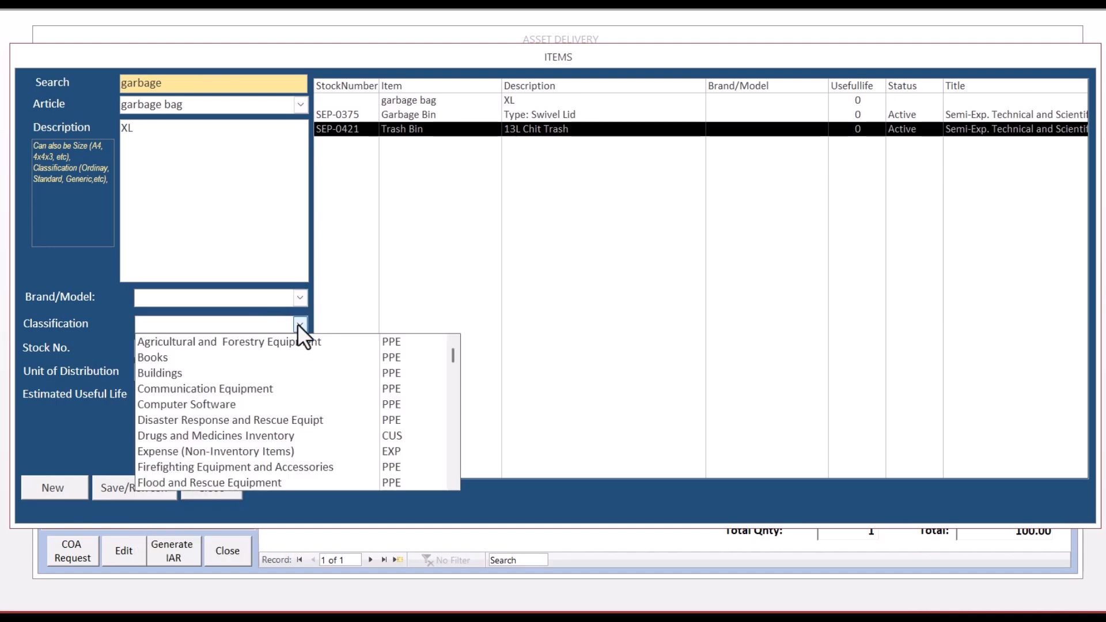
pyautogui.write('o')
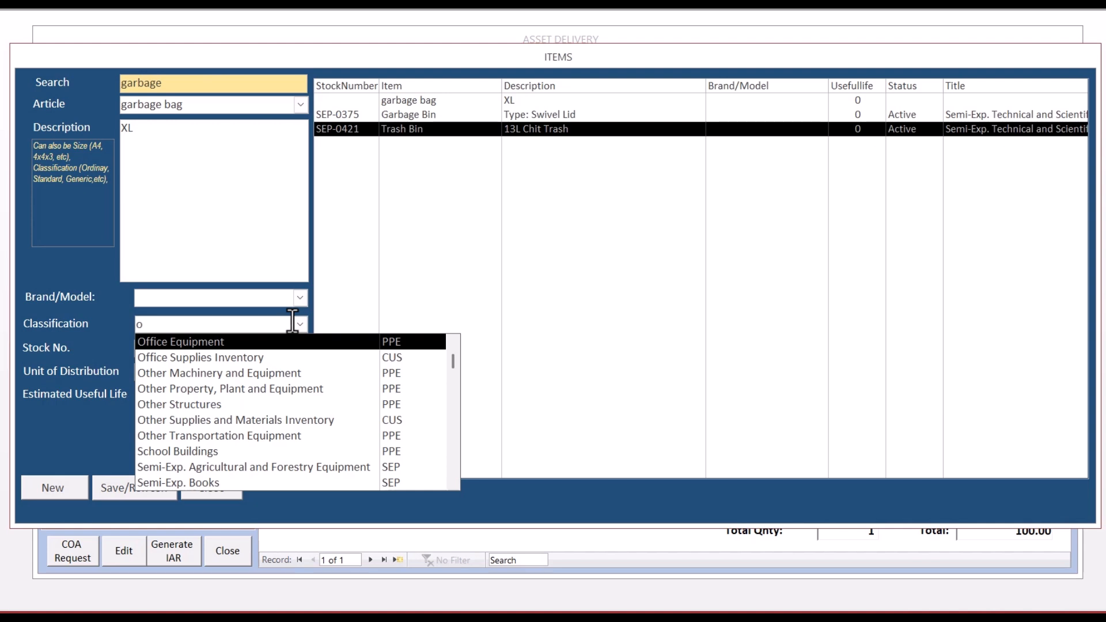
pyautogui.write('ther')
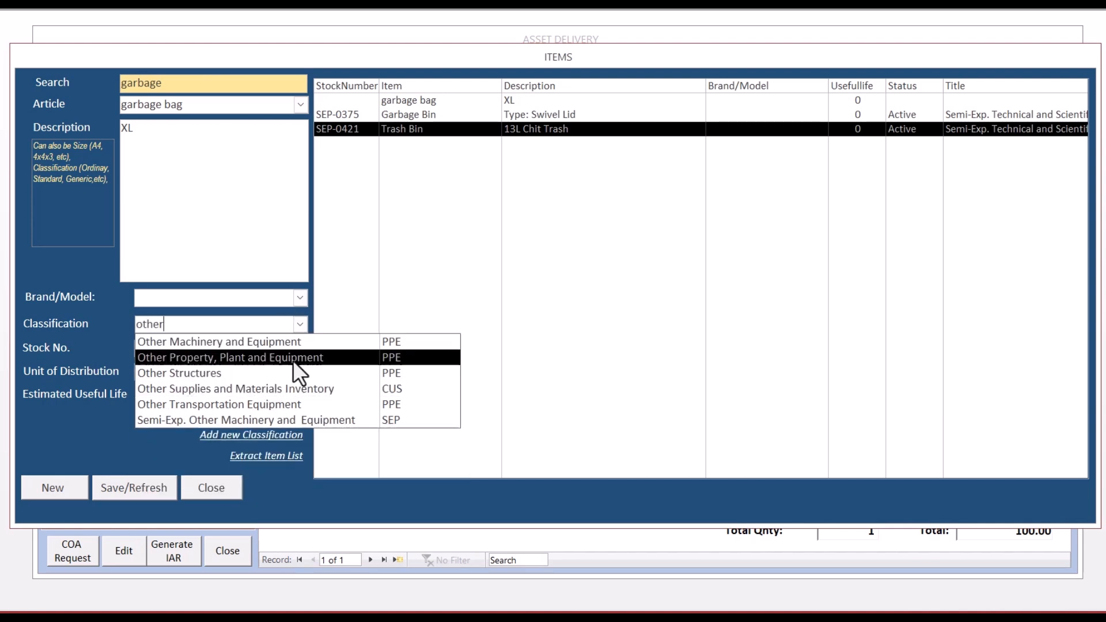
pyautogui.click(318, 385)
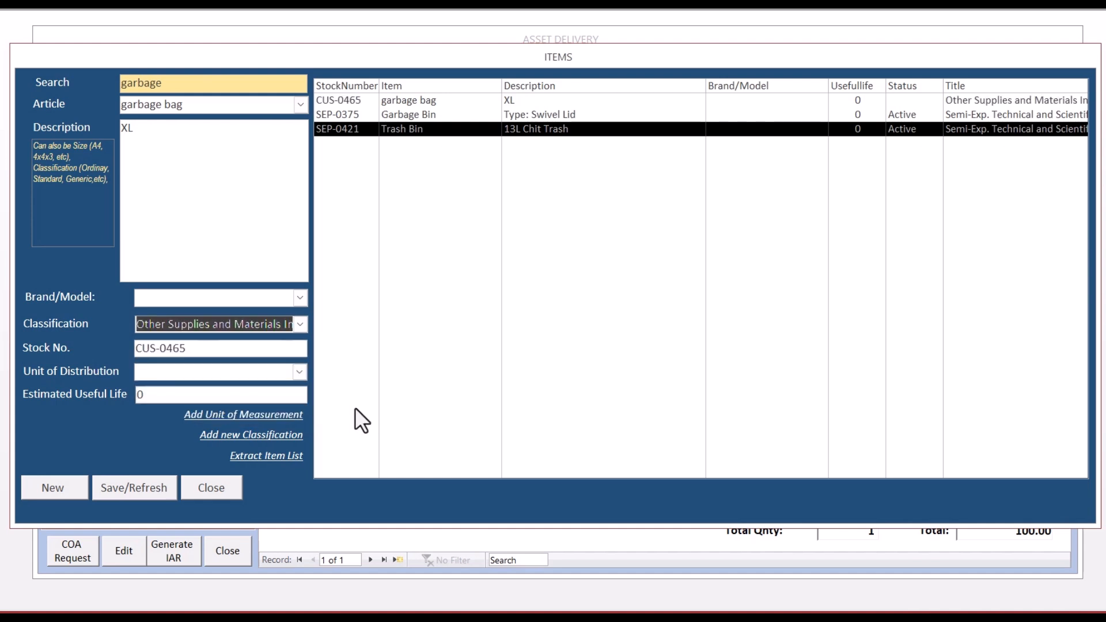
# Set the garbage bag's unit of distribution to Roll/s and save the item.
pyautogui.click(299, 372)
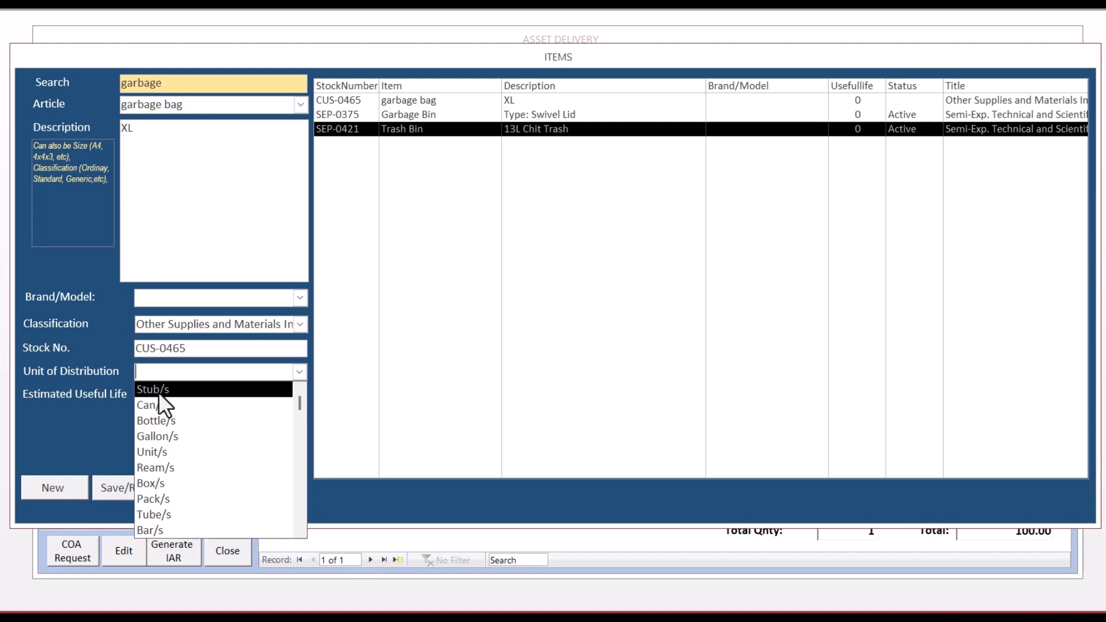
pyautogui.write('roll/s')
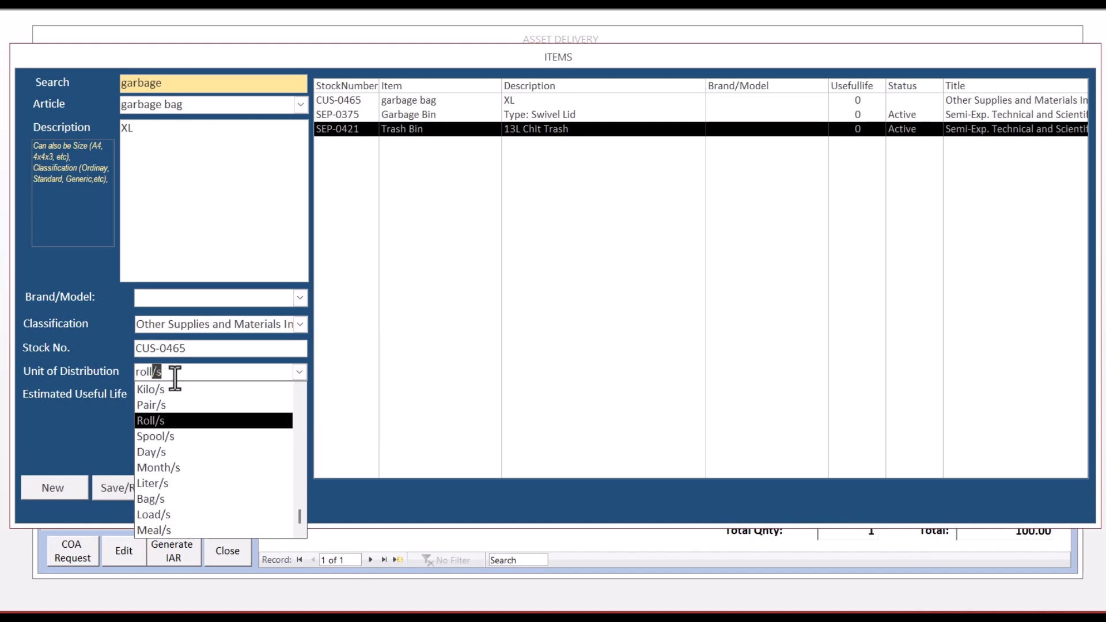
pyautogui.press('Tab')
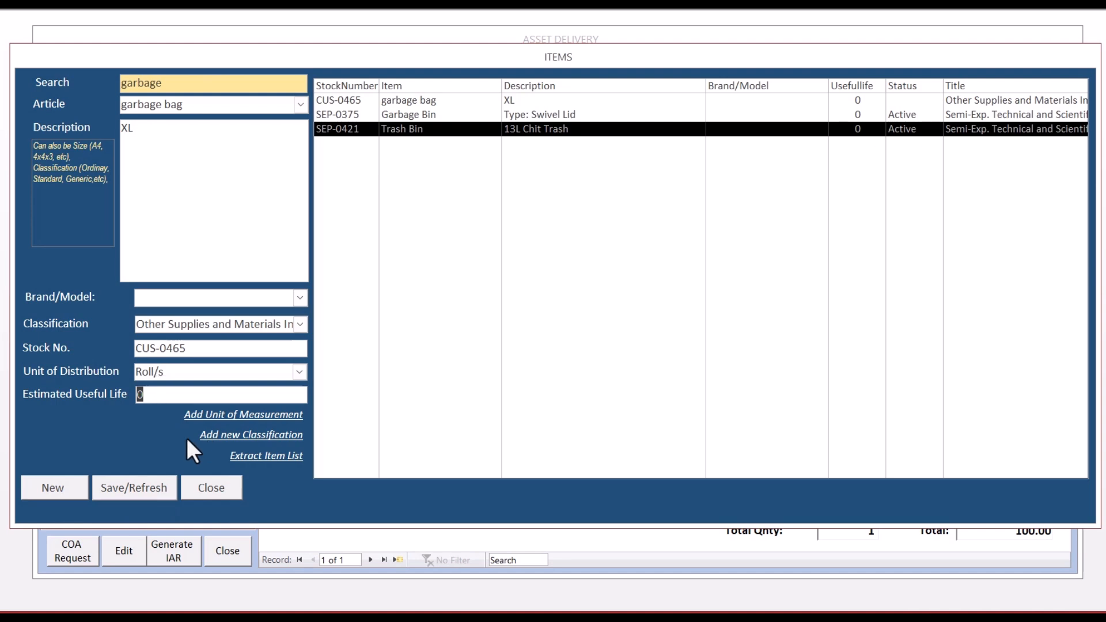
pyautogui.click(159, 486)
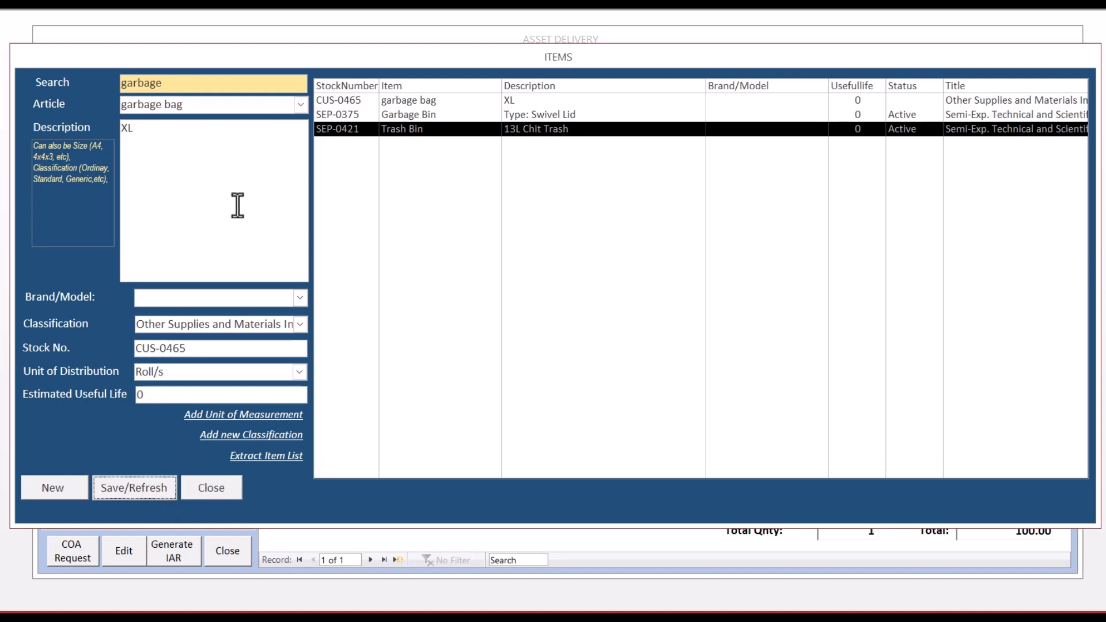